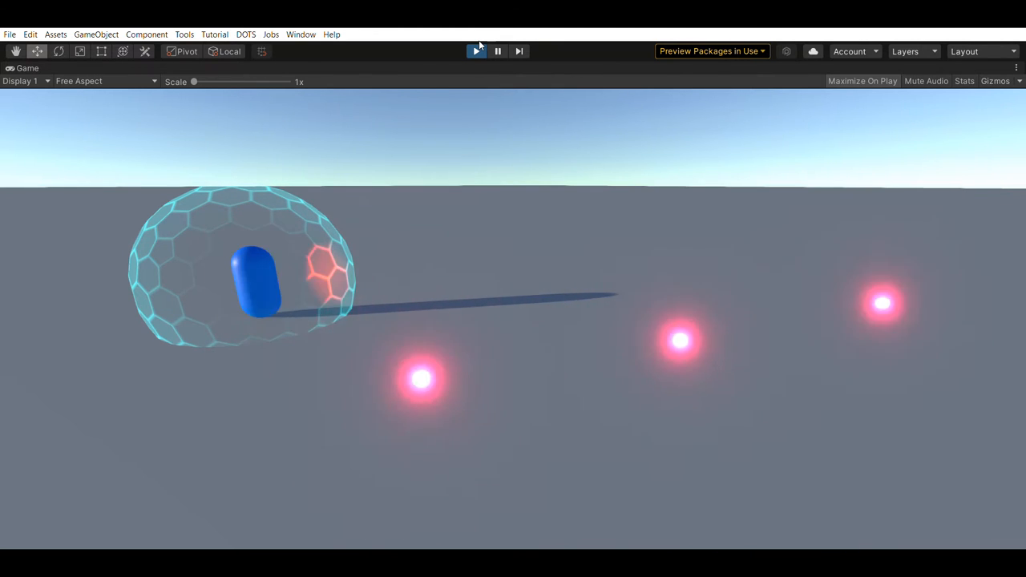
Restore the full editor layout from the maximized game view with Shift+Space.
{"action": "key", "text": "shift+space"}
{"action": "left_click", "coordinate": [26, 67]}
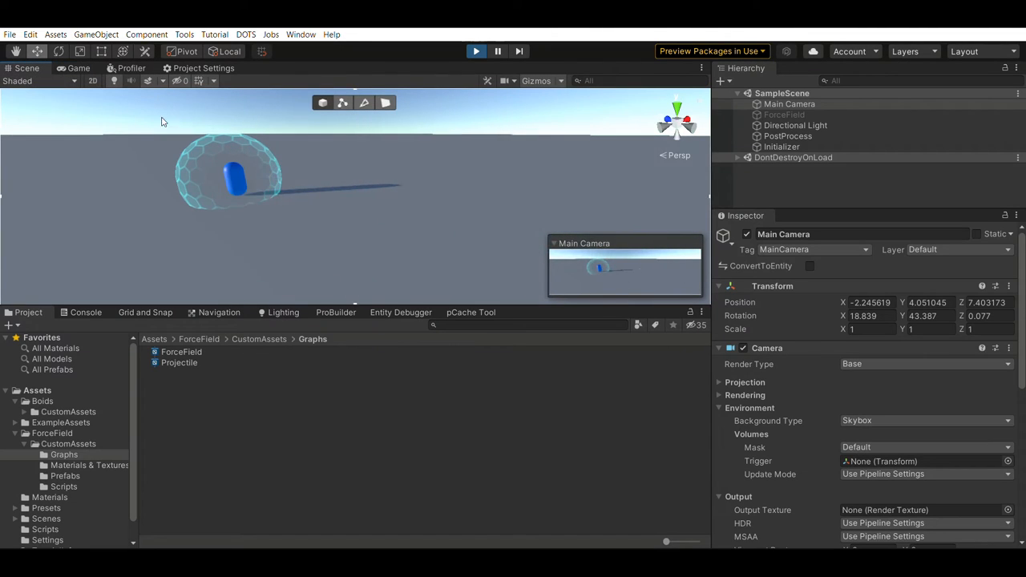
{"action": "mouse_move", "coordinate": [161, 121]}
{"action": "right_mouse_down"}
{"action": "mouse_move", "coordinate": [513, 147]}
{"action": "mouse_move", "coordinate": [233, 210]}
{"action": "mouse_move", "coordinate": [667, 187]}
{"action": "mouse_move", "coordinate": [712, 194]}
{"action": "right_mouse_up"}
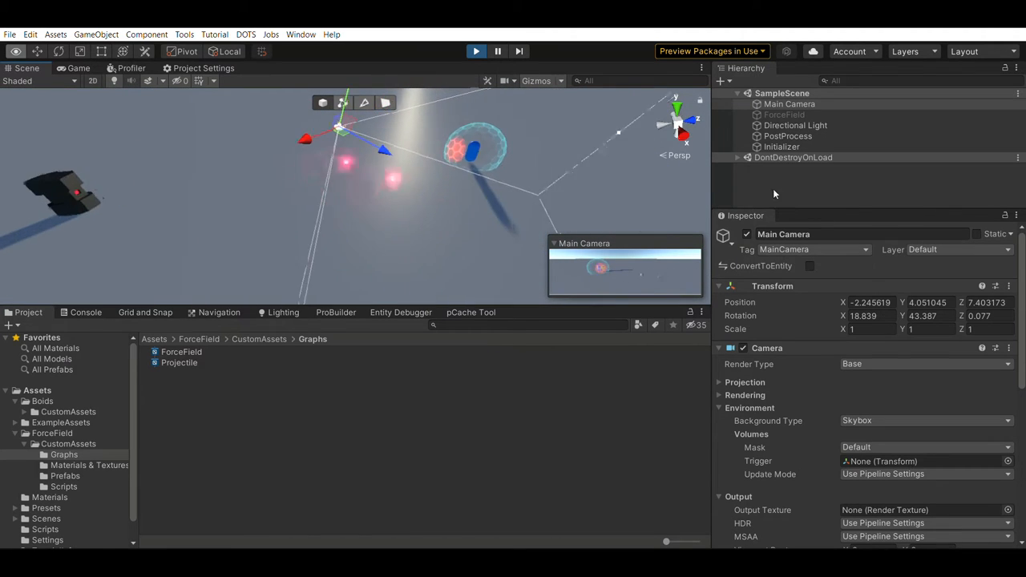
{"action": "key", "text": "f"}
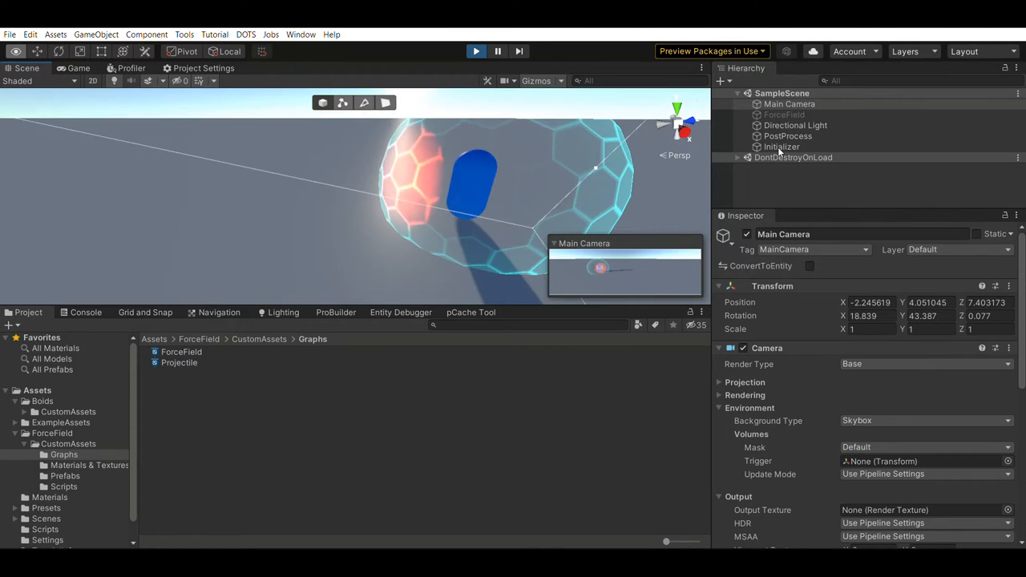
{"action": "right_click_drag", "start_coordinate": [561, 176], "coordinate": [705, 160]}
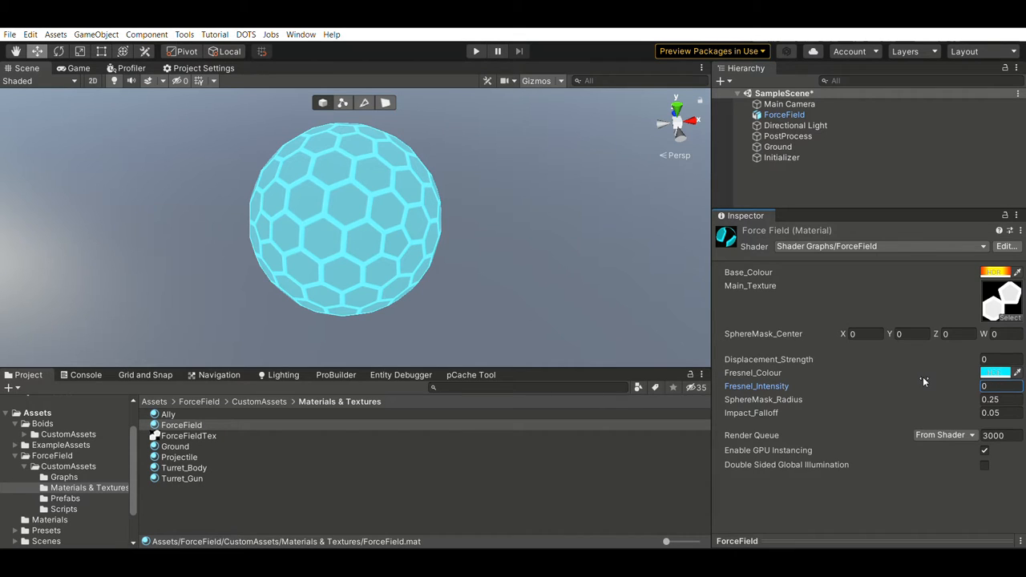
Raise the ForceField material's Fresnel_Intensity from 0 to 1.07 in the Inspector.
{"action": "left_click_drag", "start_coordinate": [925, 376], "coordinate": [969, 381]}
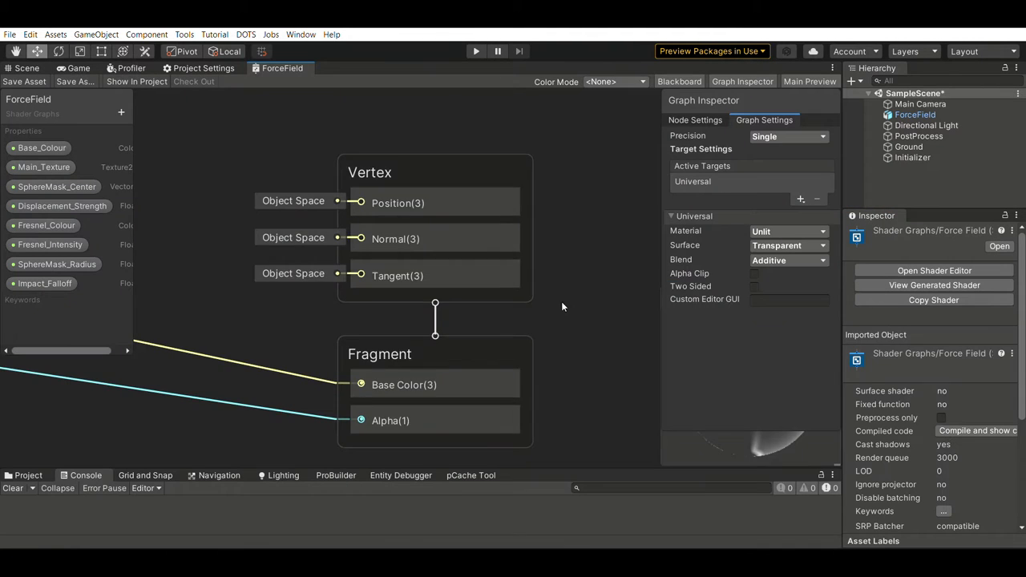
{"action": "scroll", "coordinate": [582, 298], "scroll_direction": "down", "scroll_amount": 2}
{"action": "scroll", "coordinate": [588, 289], "scroll_direction": "down", "scroll_amount": 2}
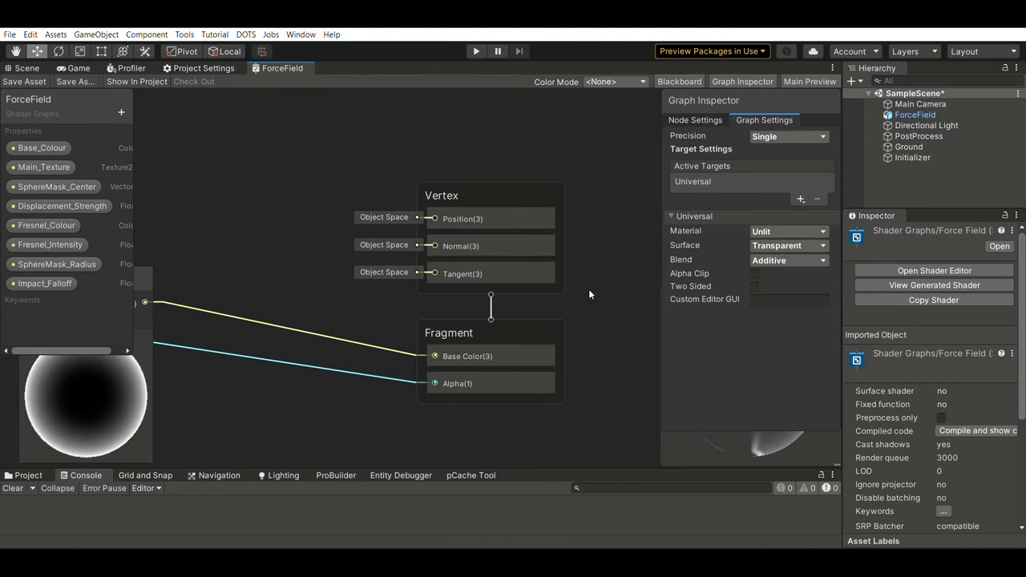
{"action": "scroll", "coordinate": [337, 269], "scroll_direction": "down", "scroll_amount": 2}
Pan through the ForceField graph past the Add, Fresnel_Colour, Fresnel Effect and Multiply nodes.
{"action": "middle_click_drag", "start_coordinate": [335, 270], "coordinate": [426, 265]}
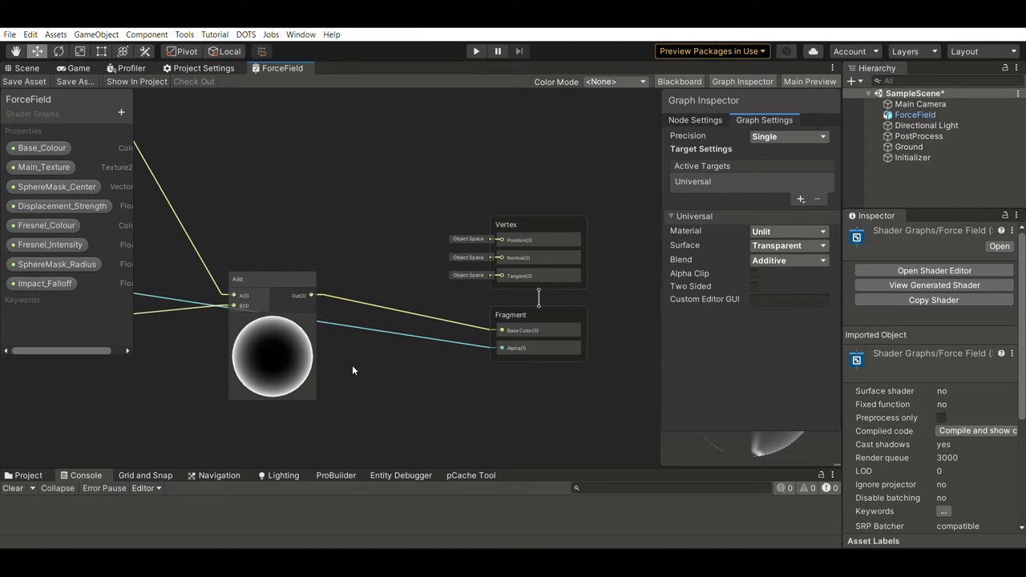
{"action": "middle_click_drag", "start_coordinate": [351, 370], "coordinate": [561, 201]}
{"action": "middle_click_drag", "start_coordinate": [361, 361], "coordinate": [481, 241]}
{"action": "left_click", "coordinate": [473, 289]}
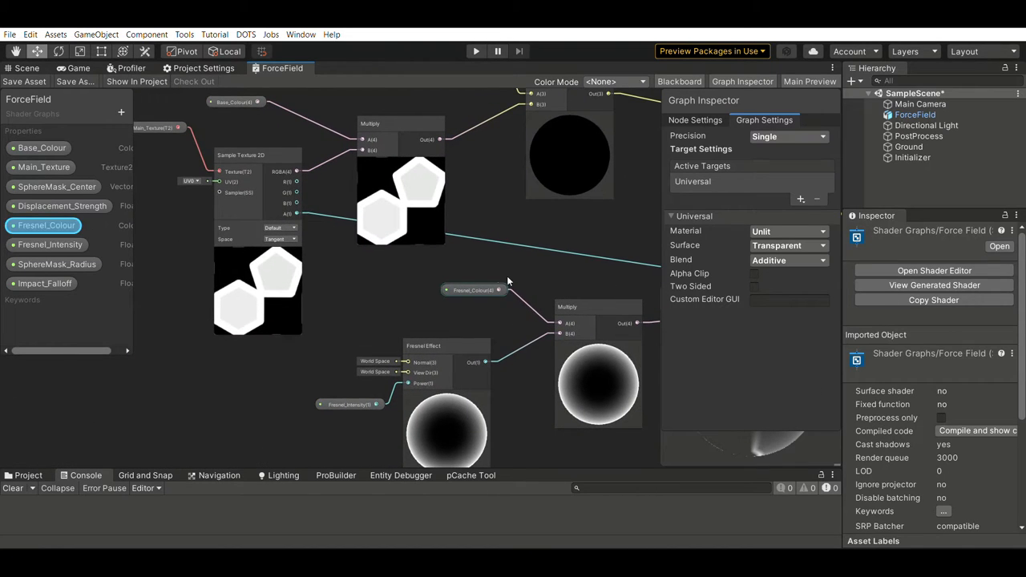
{"action": "left_click", "coordinate": [372, 241]}
{"action": "mouse_move", "coordinate": [372, 240]}
{"action": "middle_mouse_down"}
{"action": "mouse_move", "coordinate": [349, 305]}
{"action": "mouse_move", "coordinate": [330, 290]}
{"action": "mouse_move", "coordinate": [188, 294]}
{"action": "mouse_move", "coordinate": [117, 279]}
{"action": "middle_mouse_up"}
{"action": "scroll", "coordinate": [473, 282], "scroll_direction": "down", "scroll_amount": 2}
{"action": "scroll", "coordinate": [513, 265], "scroll_direction": "down", "scroll_amount": 2}
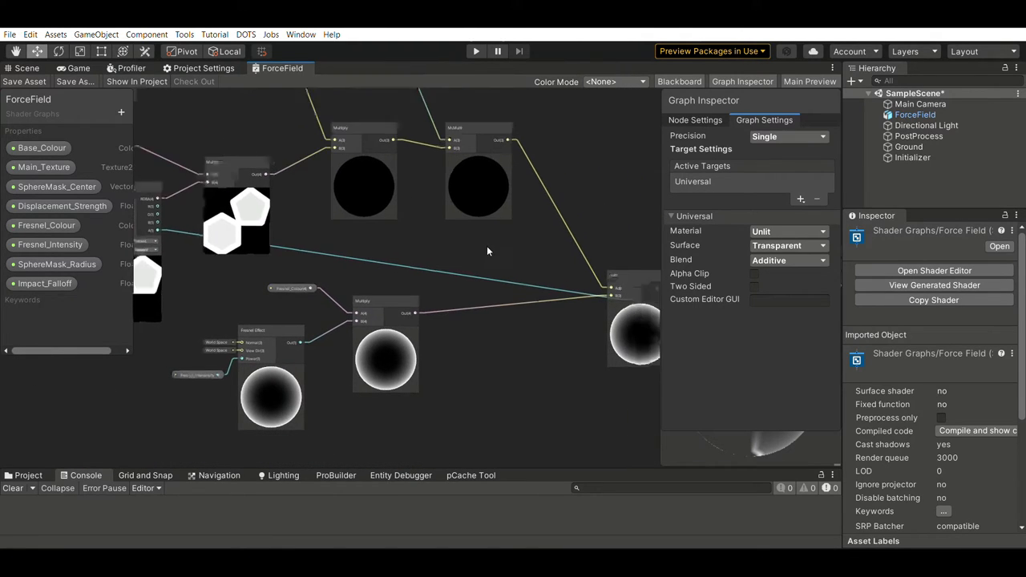
{"action": "mouse_move", "coordinate": [487, 246]}
{"action": "middle_mouse_down"}
{"action": "mouse_move", "coordinate": [401, 189]}
{"action": "mouse_move", "coordinate": [470, 193]}
{"action": "middle_mouse_up"}
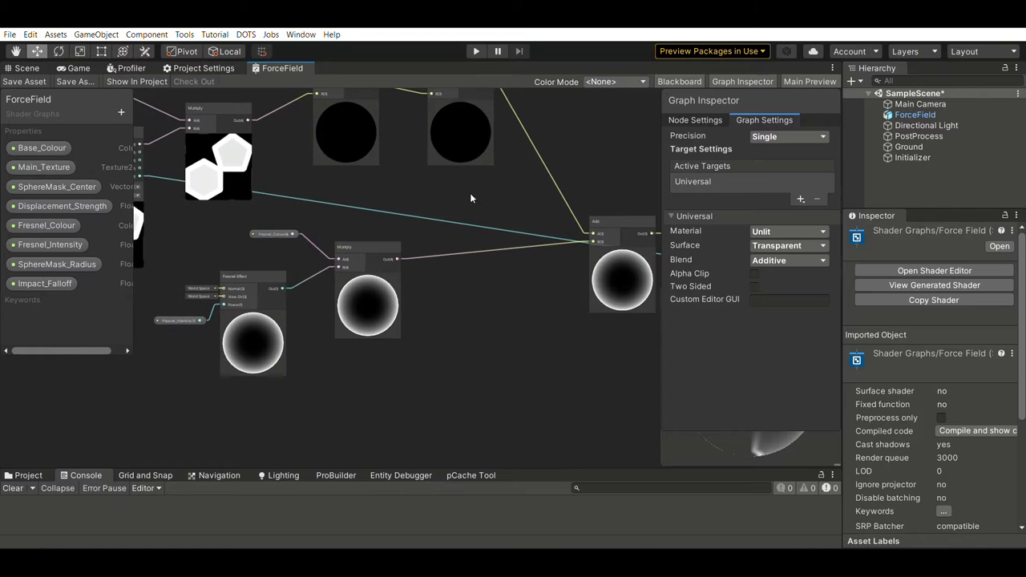
{"action": "scroll", "coordinate": [436, 281], "scroll_direction": "up", "scroll_amount": 3}
{"action": "scroll", "coordinate": [422, 320], "scroll_direction": "up", "scroll_amount": 2}
{"action": "mouse_move", "coordinate": [421, 319]}
{"action": "middle_mouse_down"}
{"action": "mouse_move", "coordinate": [590, 317]}
{"action": "mouse_move", "coordinate": [669, 301]}
{"action": "middle_mouse_up"}
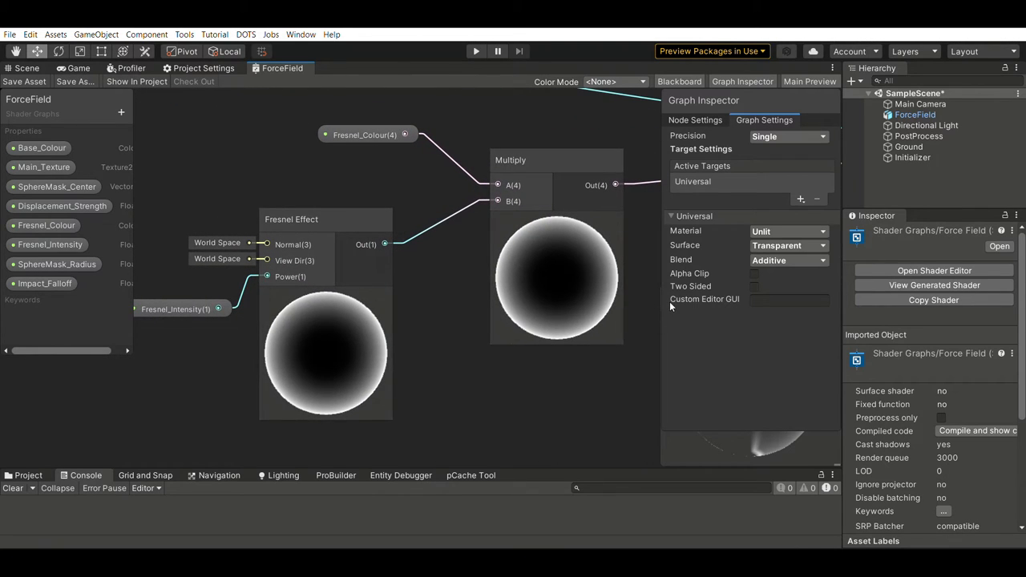
Select the Fresnel_Intensity property and raise its default from 2.5 to 2.61 in Graph Inspector.
{"action": "left_click", "coordinate": [189, 308]}
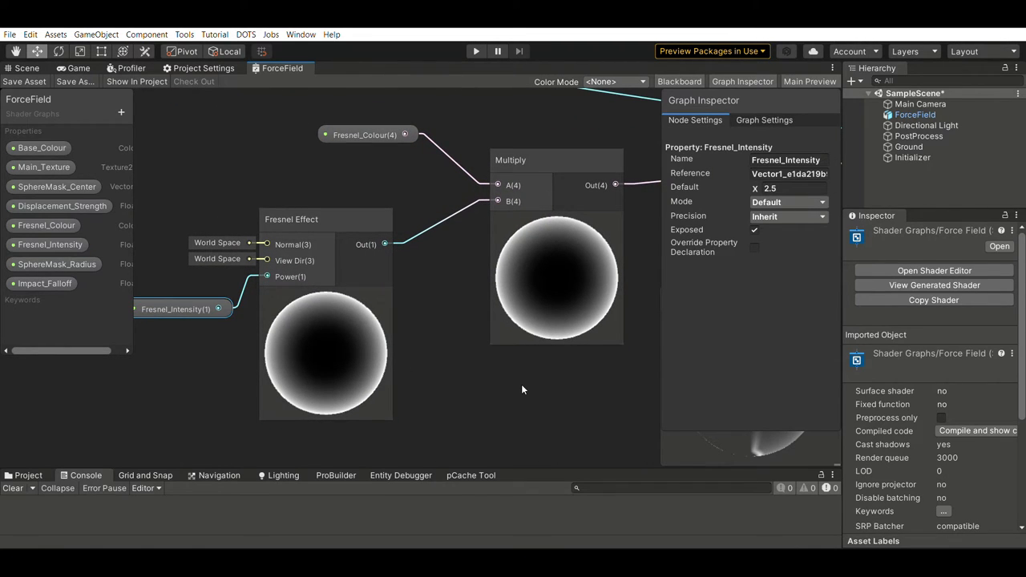
{"action": "middle_click_drag", "start_coordinate": [521, 384], "coordinate": [492, 380]}
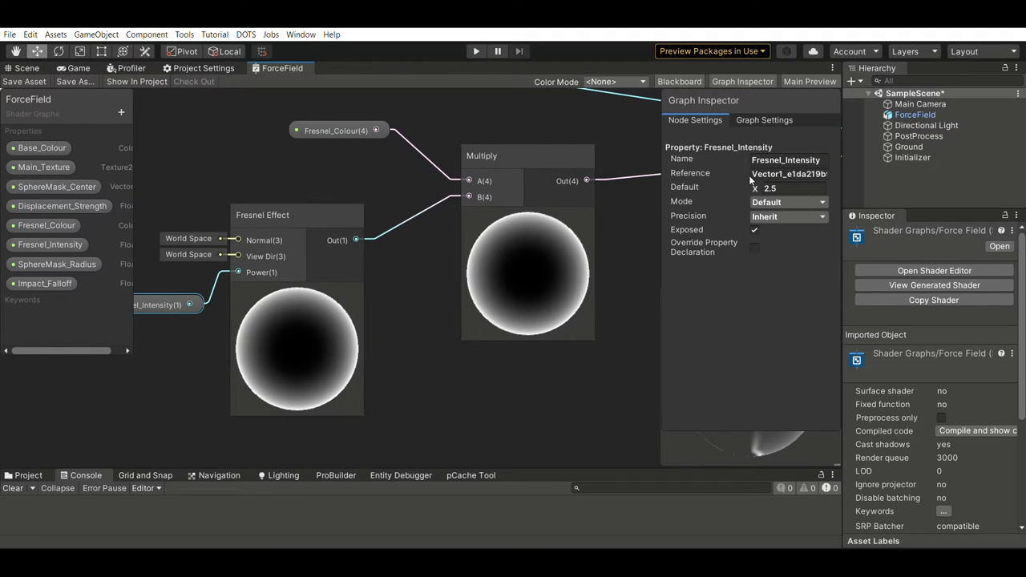
{"action": "left_click_drag", "start_coordinate": [755, 188], "coordinate": [760, 187]}
{"action": "scroll", "coordinate": [529, 347], "scroll_direction": "down", "scroll_amount": 3}
{"action": "mouse_move", "coordinate": [293, 353]}
{"action": "middle_mouse_down"}
{"action": "mouse_move", "coordinate": [343, 305]}
{"action": "mouse_move", "coordinate": [464, 327]}
{"action": "mouse_move", "coordinate": [254, 319]}
{"action": "middle_mouse_up"}
{"action": "scroll", "coordinate": [254, 321], "scroll_direction": "down", "scroll_amount": 3}
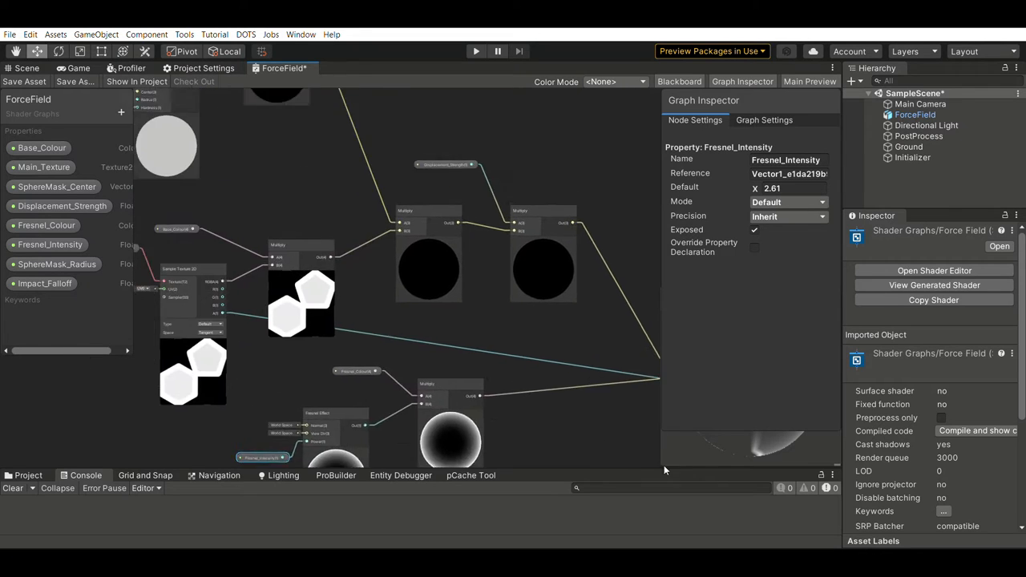
Bring the Sphere Mask nodes into view and select the Displacement_Strength property node.
{"action": "mouse_move", "coordinate": [561, 321]}
{"action": "middle_mouse_down"}
{"action": "mouse_move", "coordinate": [467, 242]}
{"action": "mouse_move", "coordinate": [523, 370]}
{"action": "middle_mouse_up"}
{"action": "scroll", "coordinate": [523, 370], "scroll_direction": "up", "scroll_amount": 3}
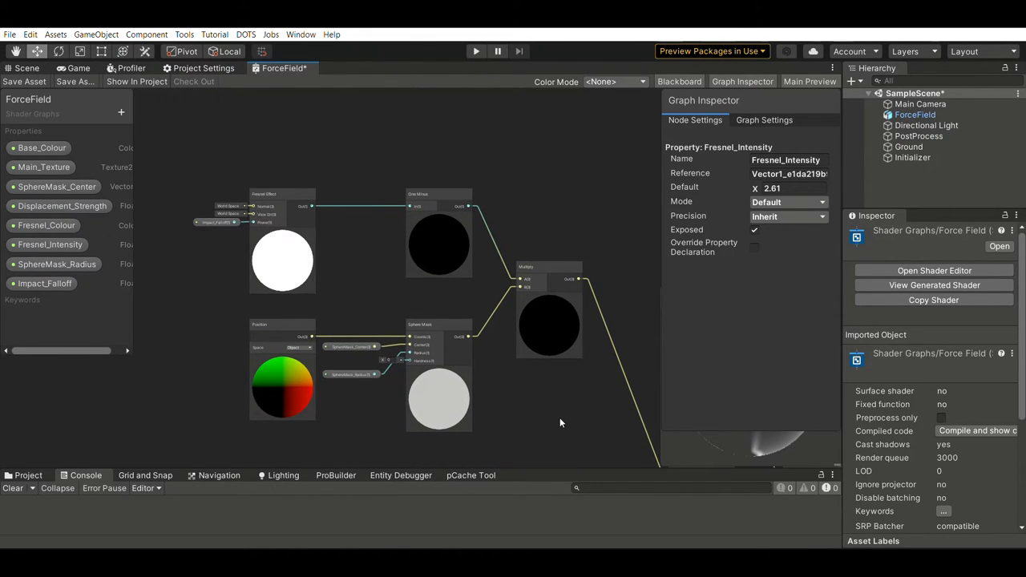
{"action": "scroll", "coordinate": [559, 418], "scroll_direction": "up", "scroll_amount": 3}
{"action": "mouse_move", "coordinate": [466, 400]}
{"action": "middle_mouse_down"}
{"action": "mouse_move", "coordinate": [567, 440]}
{"action": "mouse_move", "coordinate": [607, 435]}
{"action": "mouse_move", "coordinate": [553, 391]}
{"action": "middle_mouse_up"}
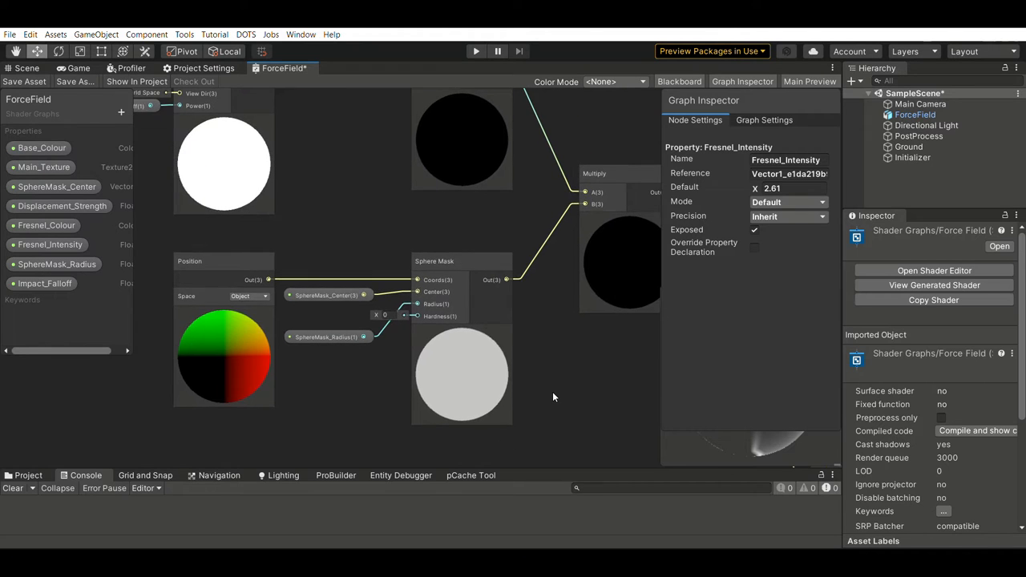
{"action": "scroll", "coordinate": [552, 390], "scroll_direction": "down", "scroll_amount": 2}
{"action": "scroll", "coordinate": [534, 364], "scroll_direction": "down", "scroll_amount": 1}
{"action": "scroll", "coordinate": [156, 217], "scroll_direction": "up", "scroll_amount": 4}
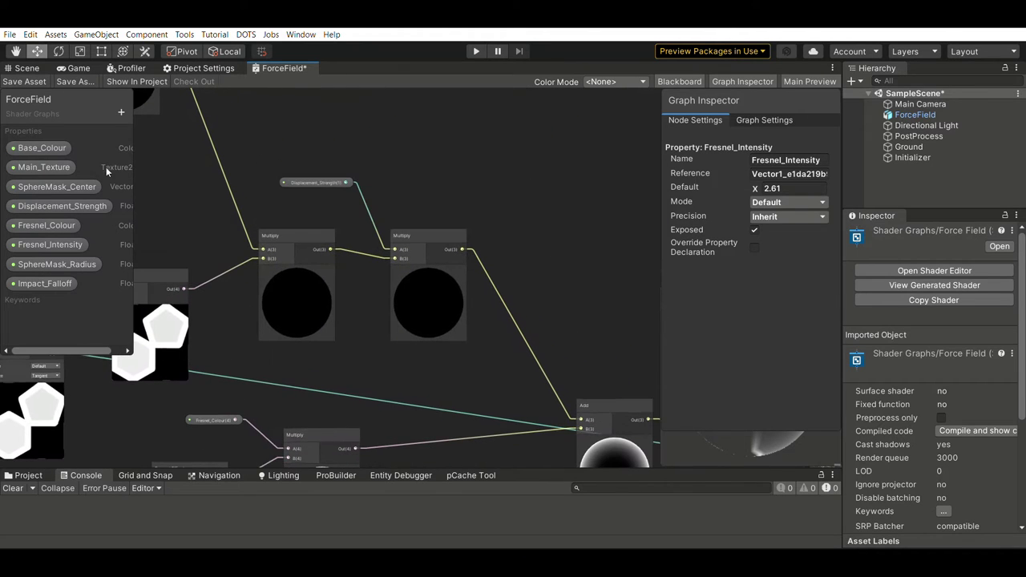
{"action": "left_click", "coordinate": [317, 183]}
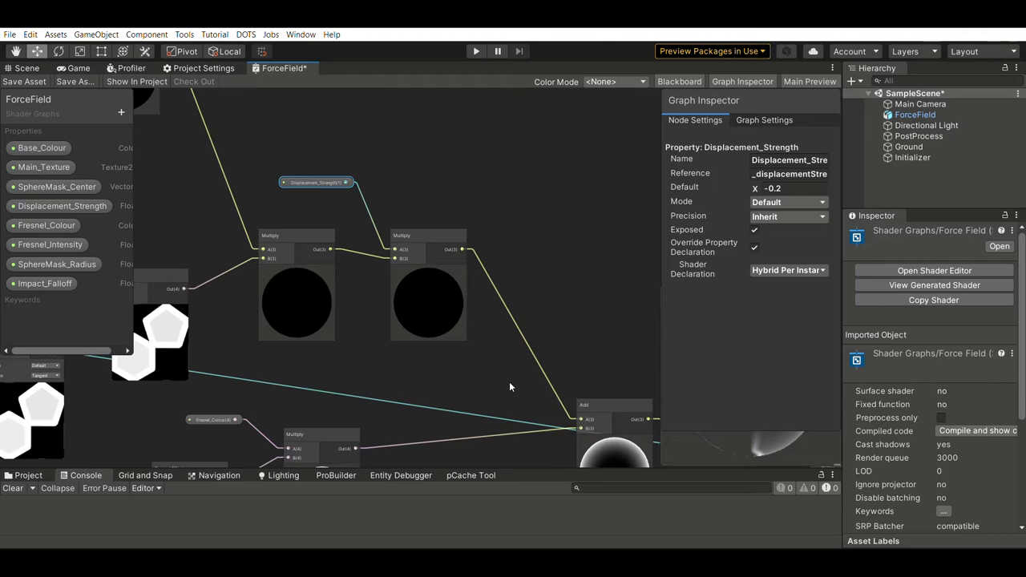
Change Displacement_Strength's default from -0.2 to 0.04 and pan on through the graph.
{"action": "middle_click_drag", "start_coordinate": [529, 401], "coordinate": [430, 292]}
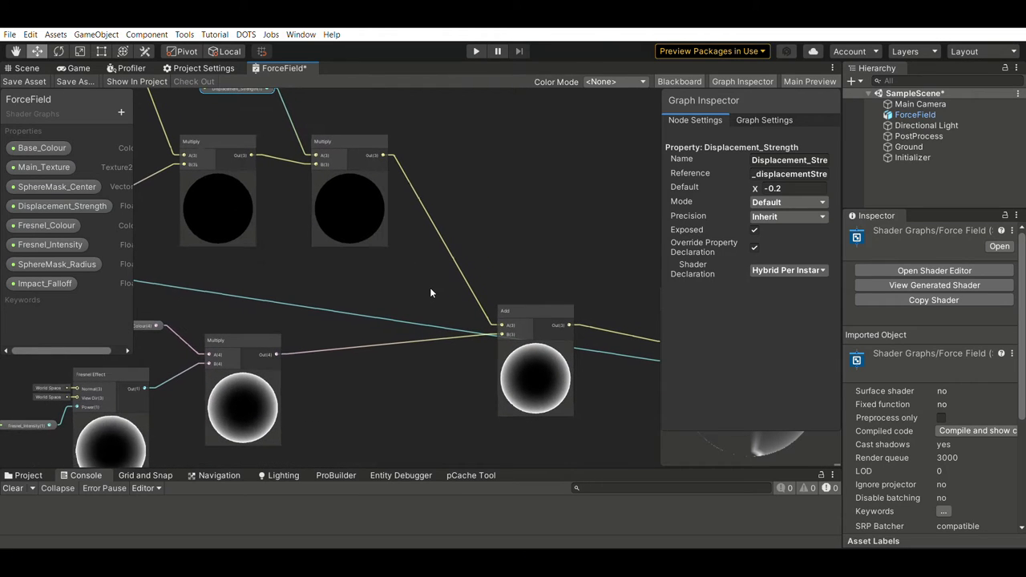
{"action": "left_click_drag", "start_coordinate": [754, 187], "coordinate": [768, 188]}
{"action": "mouse_move", "coordinate": [535, 259]}
{"action": "middle_mouse_down"}
{"action": "mouse_move", "coordinate": [308, 226]}
{"action": "mouse_move", "coordinate": [507, 337]}
{"action": "mouse_move", "coordinate": [232, 262]}
{"action": "middle_mouse_up"}
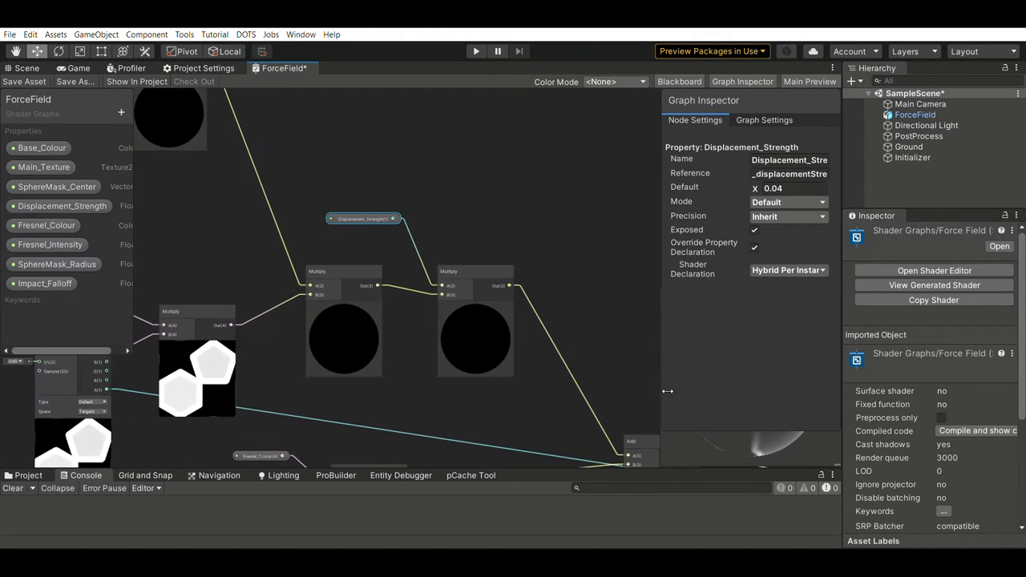
{"action": "mouse_move", "coordinate": [219, 215]}
{"action": "middle_mouse_down"}
{"action": "mouse_move", "coordinate": [315, 352]}
{"action": "mouse_move", "coordinate": [649, 404]}
{"action": "middle_mouse_up"}
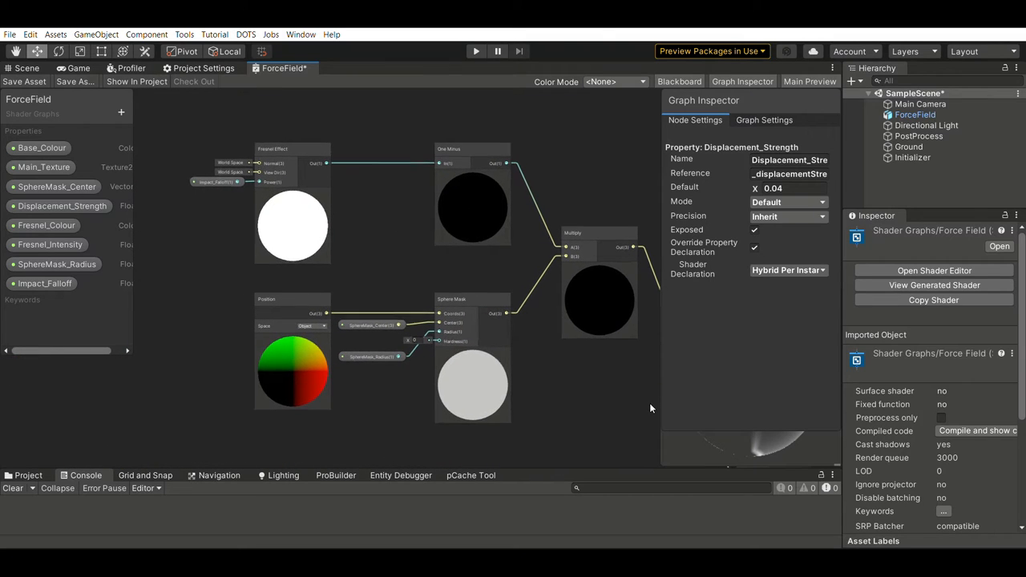
{"action": "scroll", "coordinate": [609, 387], "scroll_direction": "up", "scroll_amount": 1}
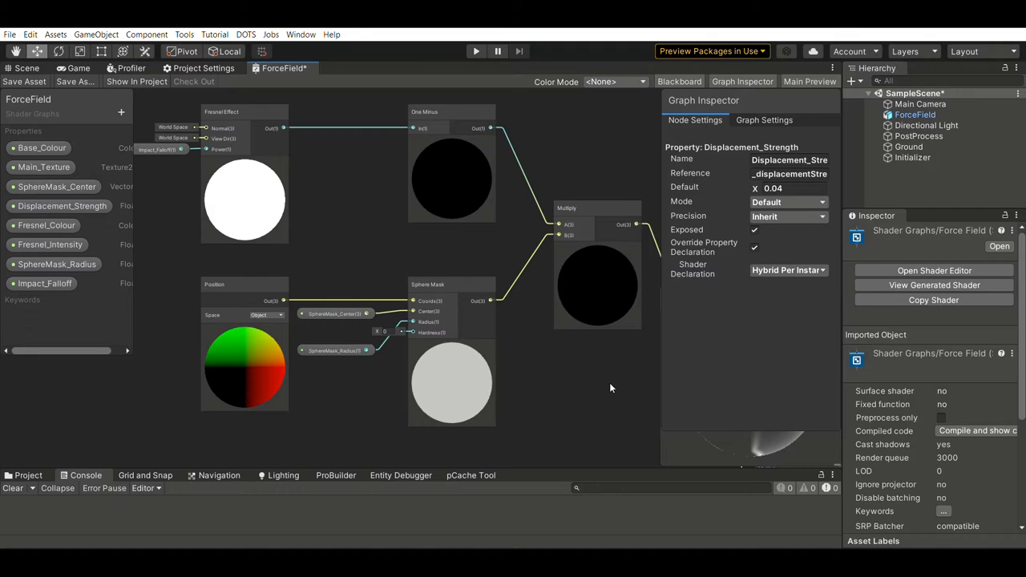
{"action": "scroll", "coordinate": [609, 388], "scroll_direction": "up", "scroll_amount": 1}
Inspect the SphereMask_Center, SphereMask_Radius and Impact_Falloff properties near the Sphere Mask nodes.
{"action": "middle_click_drag", "start_coordinate": [520, 353], "coordinate": [574, 383]}
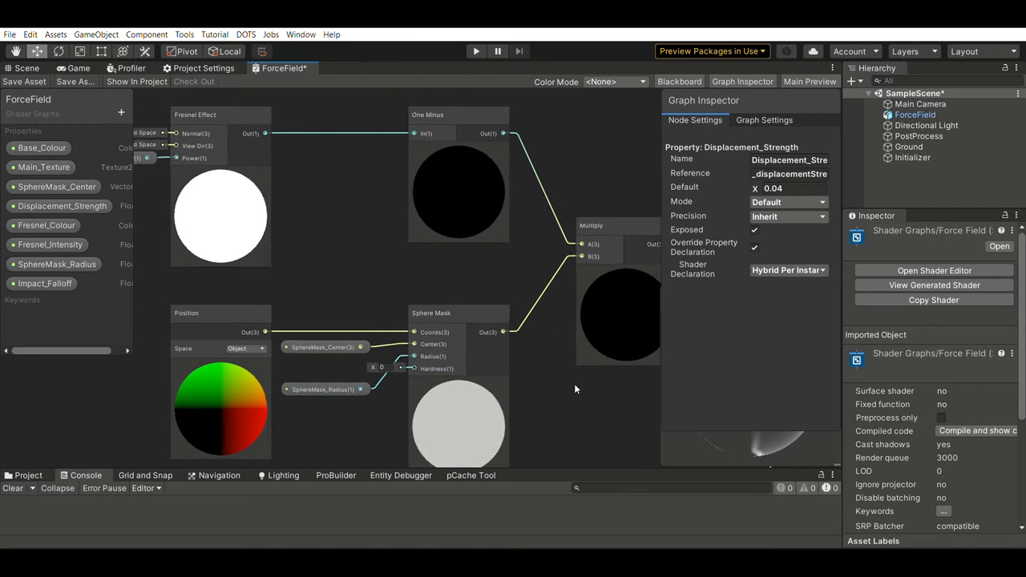
{"action": "scroll", "coordinate": [574, 383], "scroll_direction": "down", "scroll_amount": 1}
{"action": "scroll", "coordinate": [574, 399], "scroll_direction": "down", "scroll_amount": 1}
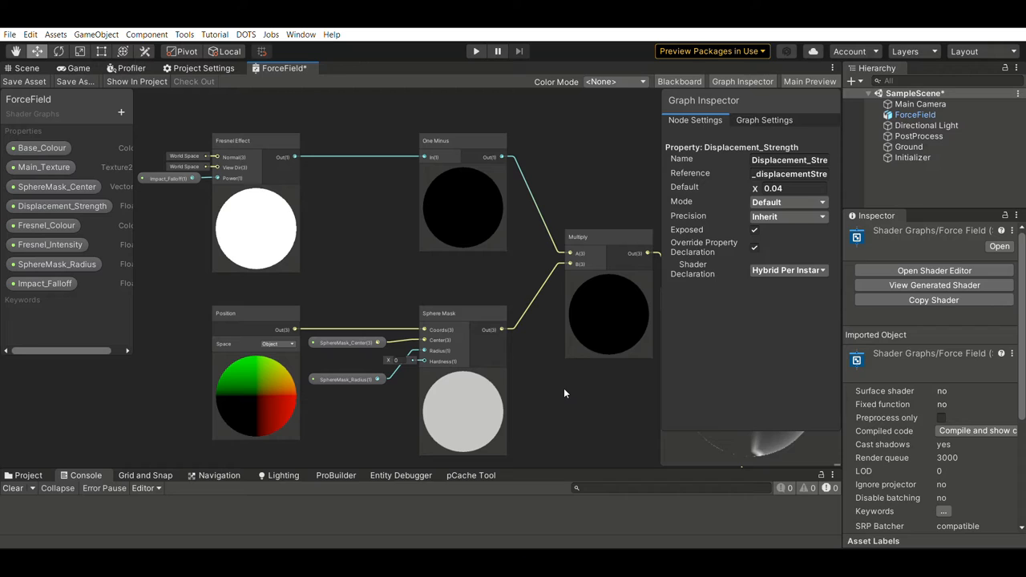
{"action": "left_click", "coordinate": [345, 342]}
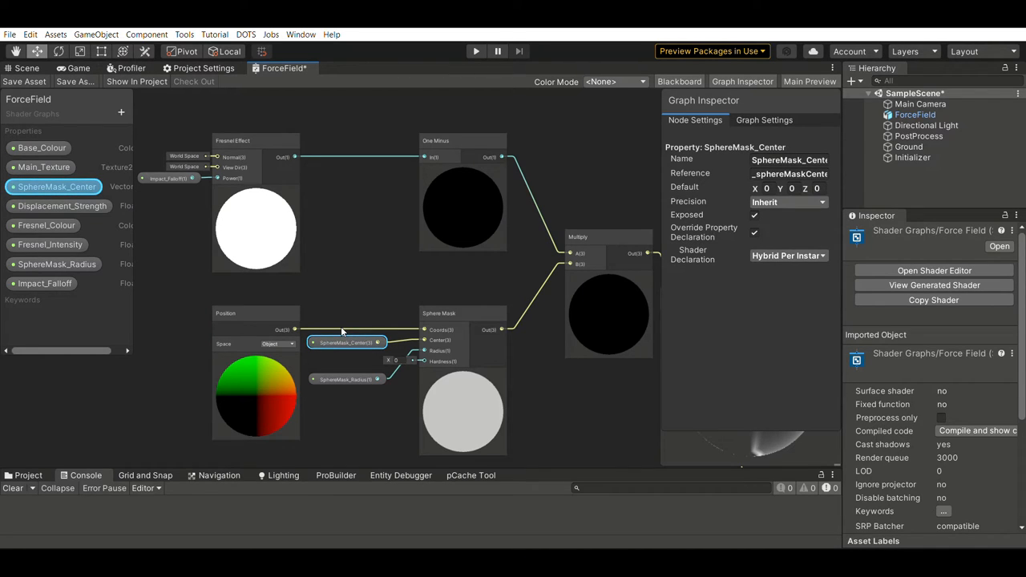
{"action": "left_click", "coordinate": [344, 378]}
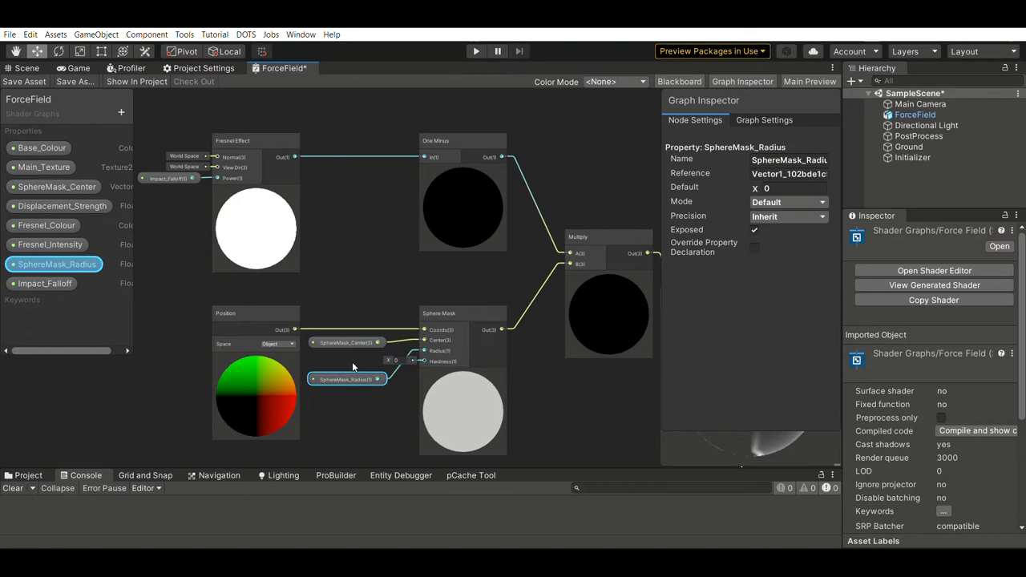
{"action": "left_click", "coordinate": [526, 366]}
Set Impact_Falloff's default from -0.25 to 0.18 so the node previews show a soft glow.
{"action": "left_click", "coordinate": [168, 178]}
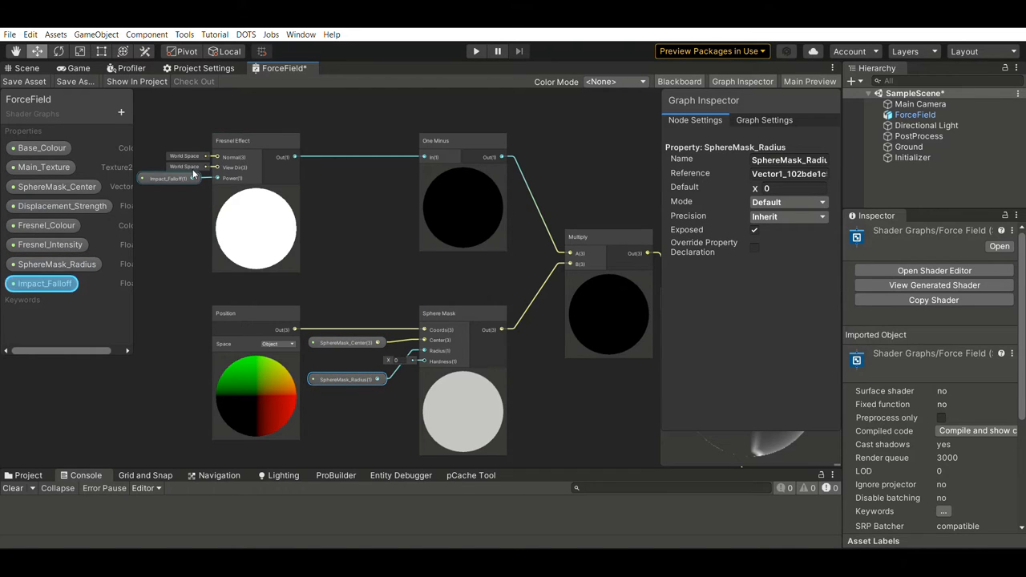
{"action": "left_click", "coordinate": [249, 210]}
{"action": "left_click", "coordinate": [168, 178]}
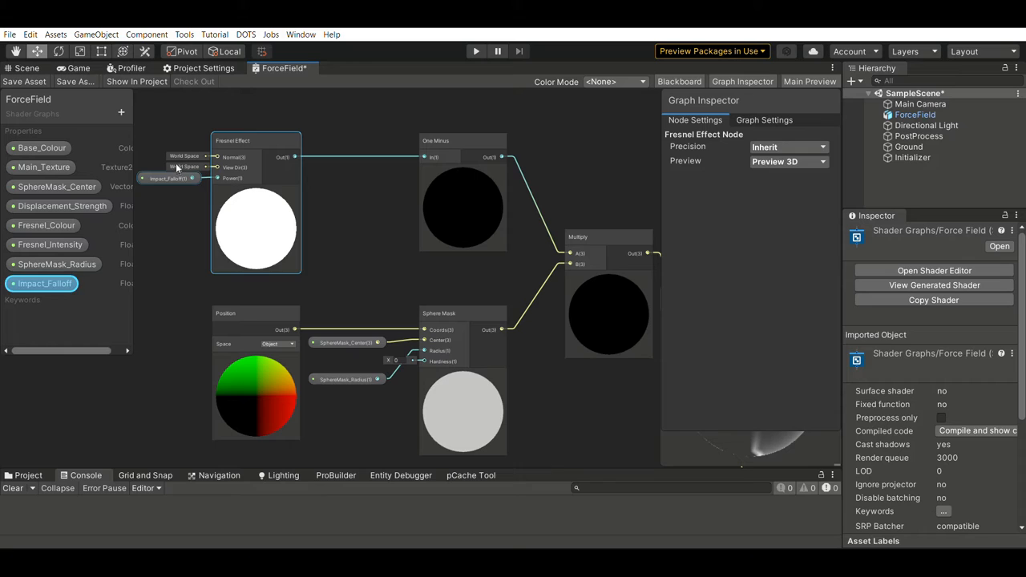
{"action": "left_click", "coordinate": [789, 188]}
{"action": "type", "text": "-0.25"}
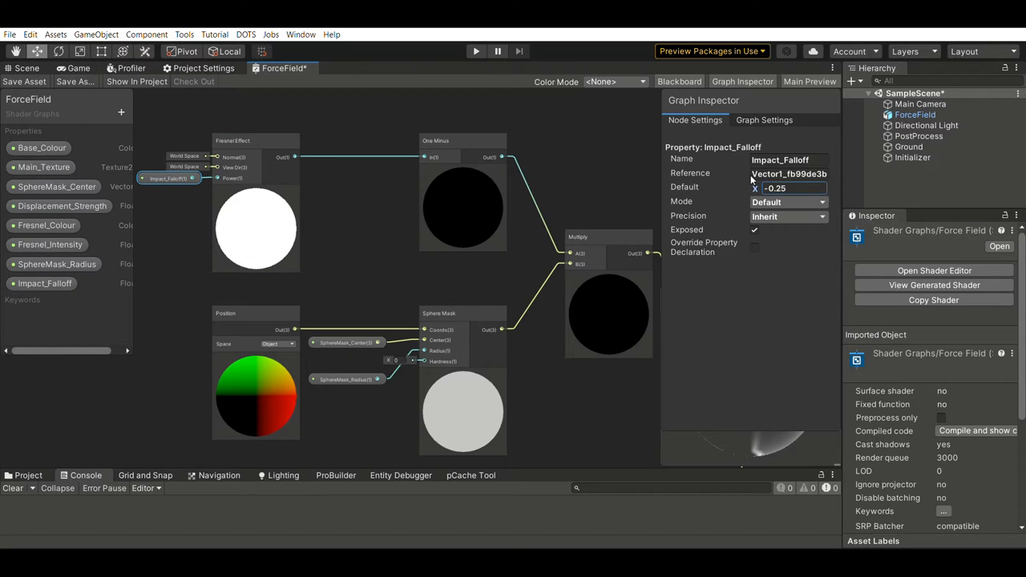
{"action": "left_click_drag", "start_coordinate": [747, 179], "coordinate": [768, 182]}
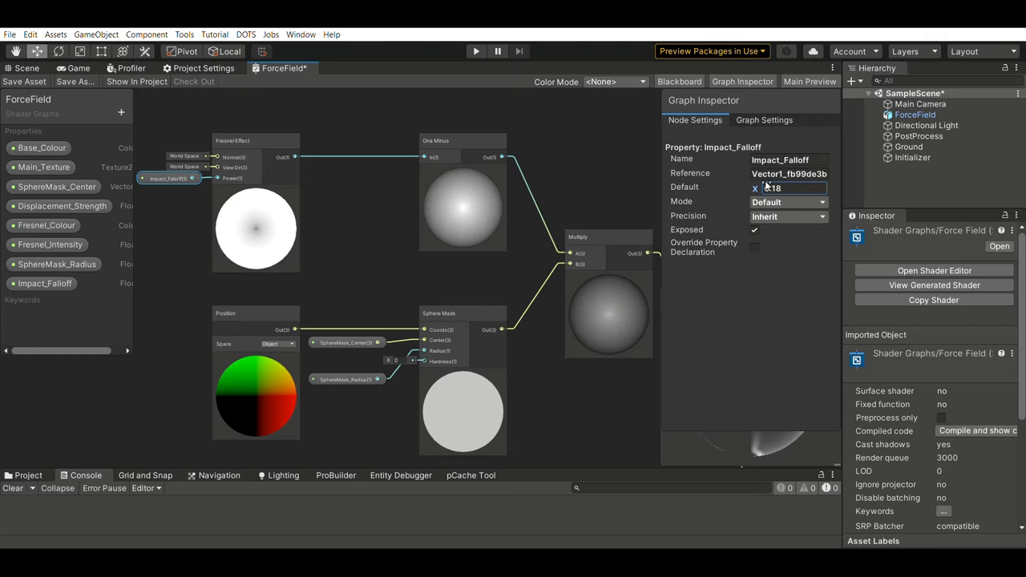
{"action": "type", "text": "0.18"}
Pan to the final Add and Vertex/Fragment output nodes, then switch to Visual Studio.
{"action": "middle_click_drag", "start_coordinate": [602, 384], "coordinate": [338, 266]}
{"action": "scroll", "coordinate": [339, 266], "scroll_direction": "down", "scroll_amount": 2}
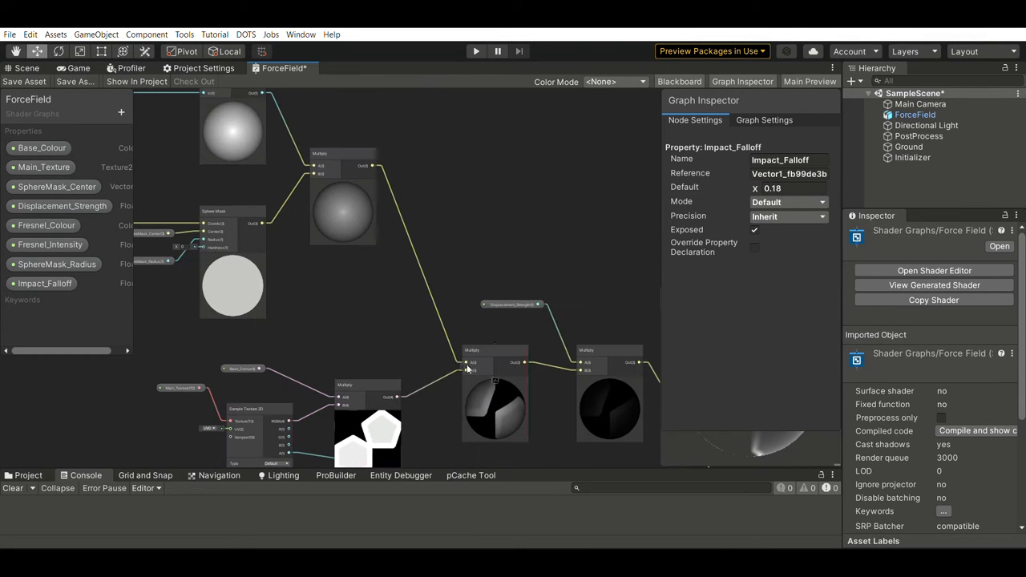
{"action": "middle_click_drag", "start_coordinate": [561, 382], "coordinate": [317, 186]}
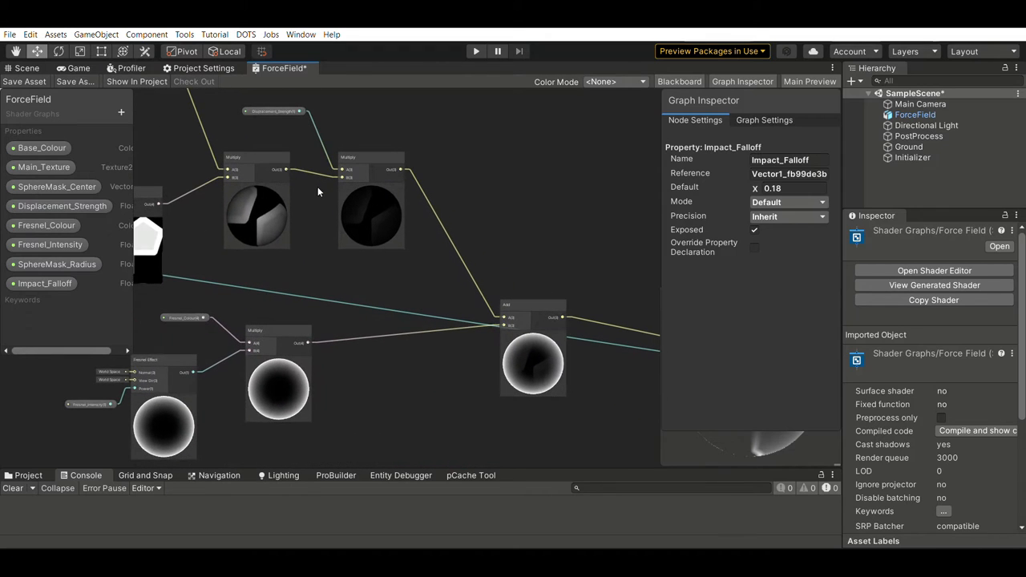
{"action": "middle_click_drag", "start_coordinate": [592, 369], "coordinate": [350, 286]}
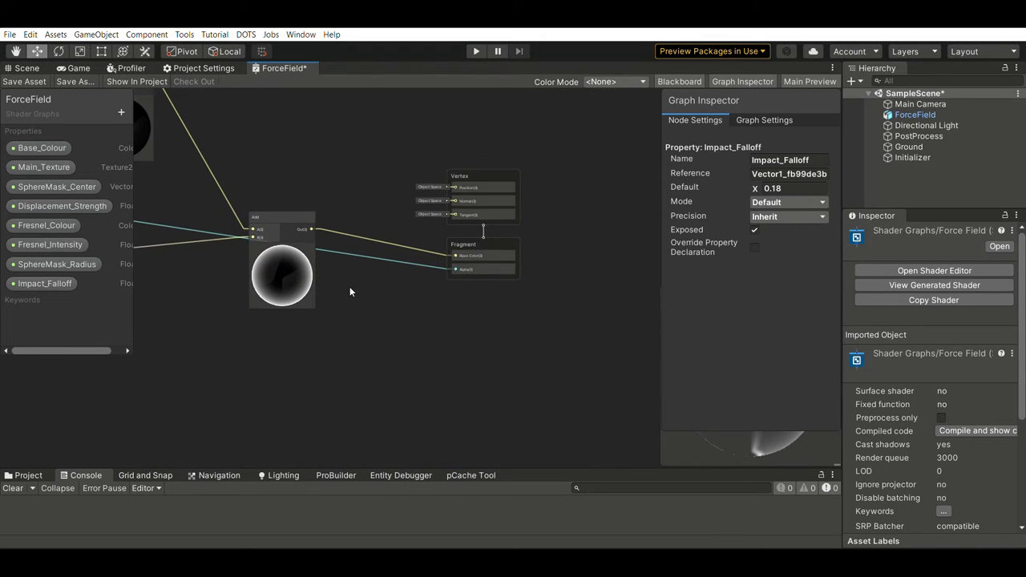
{"action": "scroll", "coordinate": [349, 286], "scroll_direction": "up", "scroll_amount": 1}
{"action": "scroll", "coordinate": [362, 292], "scroll_direction": "up", "scroll_amount": 3}
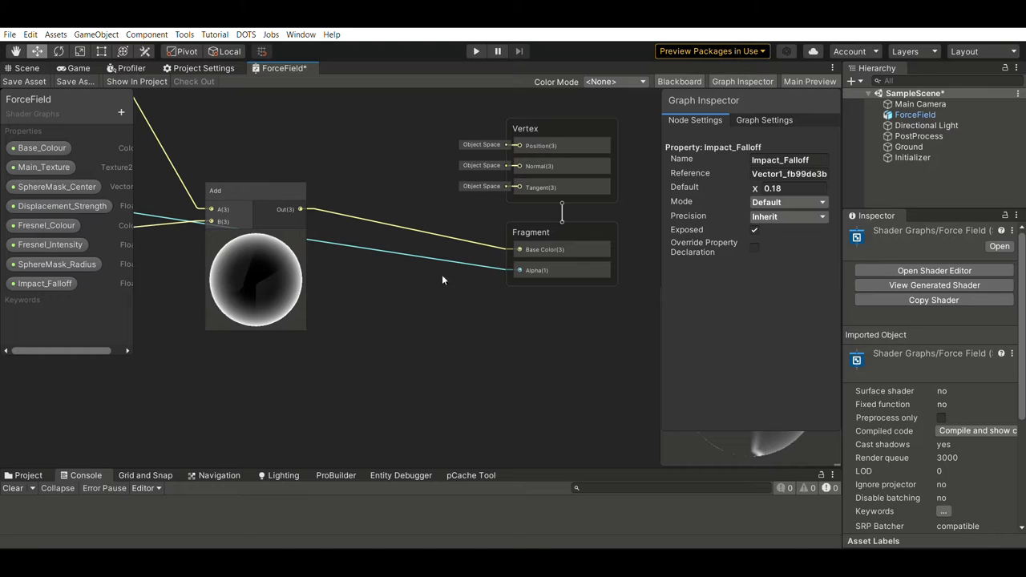
{"action": "middle_click_drag", "start_coordinate": [447, 278], "coordinate": [455, 329]}
{"action": "key", "text": "alt+Tab"}
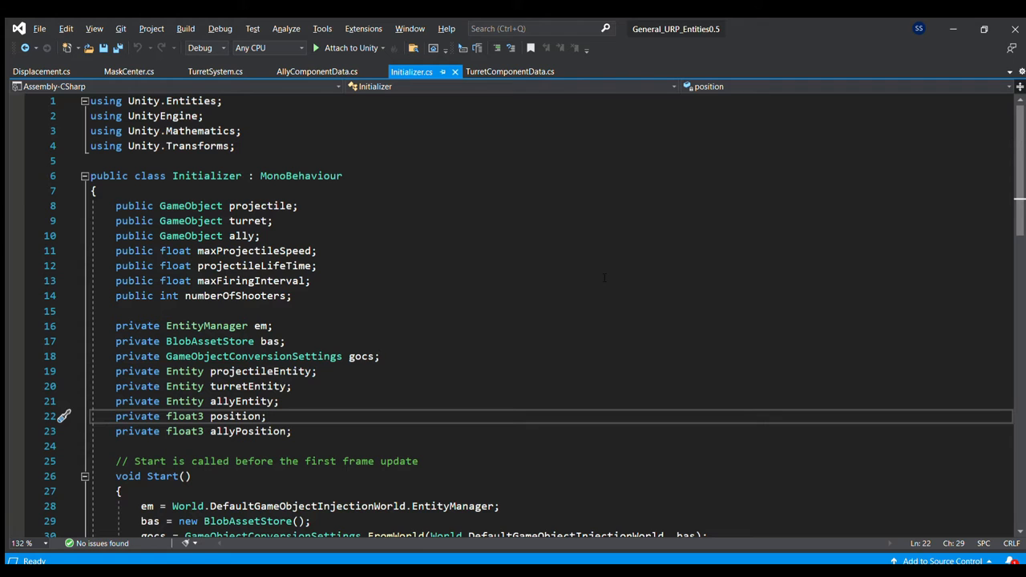
{"action": "scroll", "coordinate": [604, 277], "scroll_direction": "down", "scroll_amount": 2}
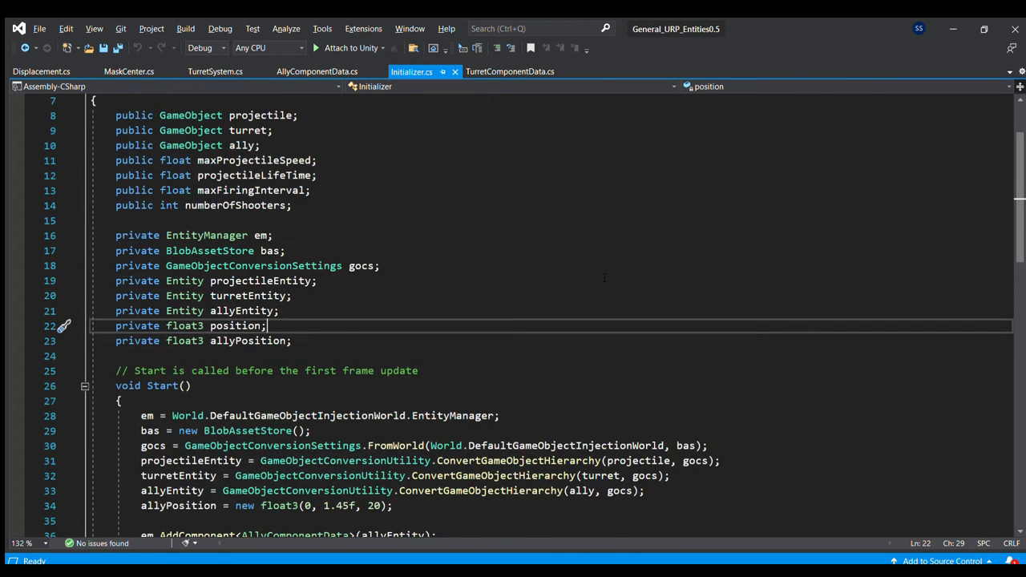
{"action": "scroll", "coordinate": [604, 277], "scroll_direction": "down", "scroll_amount": 1}
{"action": "scroll", "coordinate": [604, 278], "scroll_direction": "down", "scroll_amount": 1}
{"action": "scroll", "coordinate": [604, 277], "scroll_direction": "down", "scroll_amount": 1}
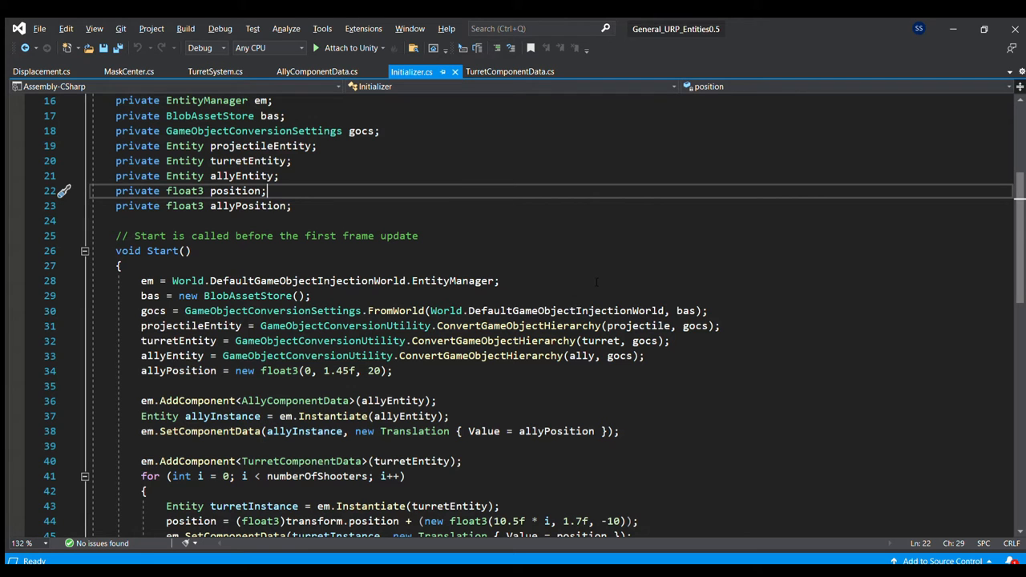
Highlight allyInstance and AllyComponentData in Initializer.cs, then return to the Unity editor.
{"action": "left_click", "coordinate": [222, 416]}
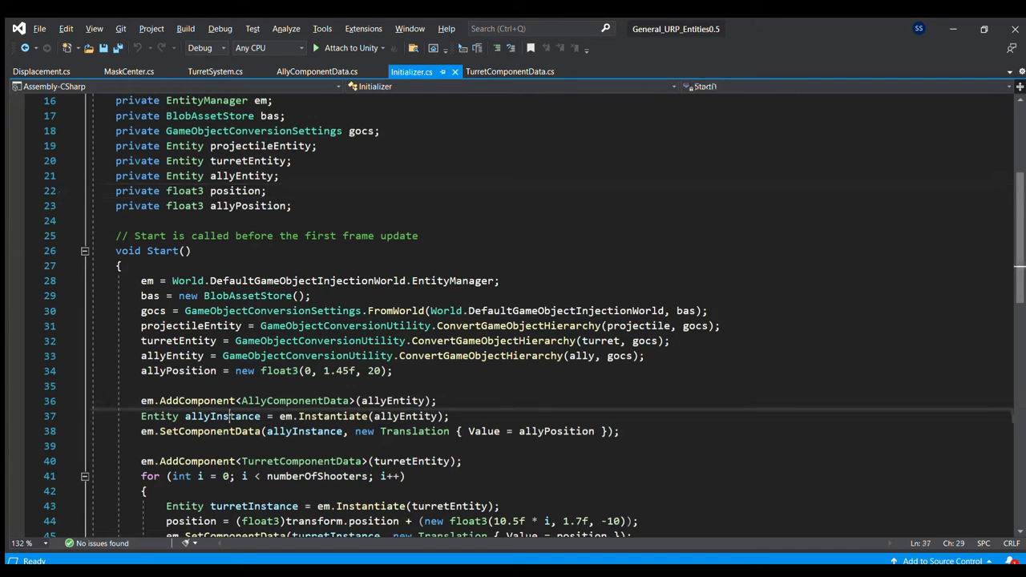
{"action": "double_click", "coordinate": [223, 416]}
{"action": "scroll", "coordinate": [223, 416], "scroll_direction": "down", "scroll_amount": 1}
{"action": "scroll", "coordinate": [513, 321], "scroll_direction": "down", "scroll_amount": 1}
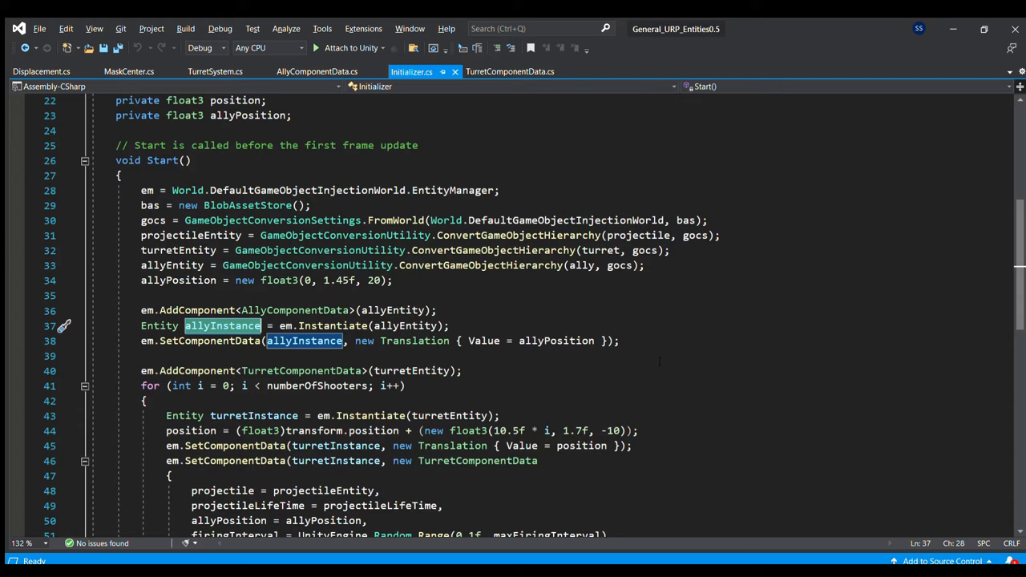
{"action": "scroll", "coordinate": [513, 321], "scroll_direction": "down", "scroll_amount": 2}
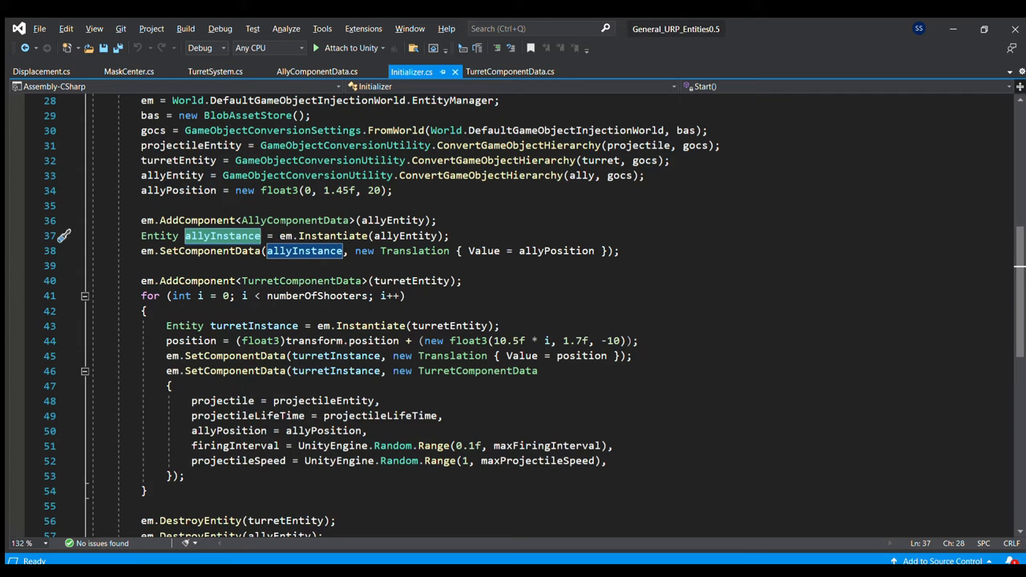
{"action": "double_click", "coordinate": [295, 219]}
{"action": "scroll", "coordinate": [513, 320], "scroll_direction": "down", "scroll_amount": 1}
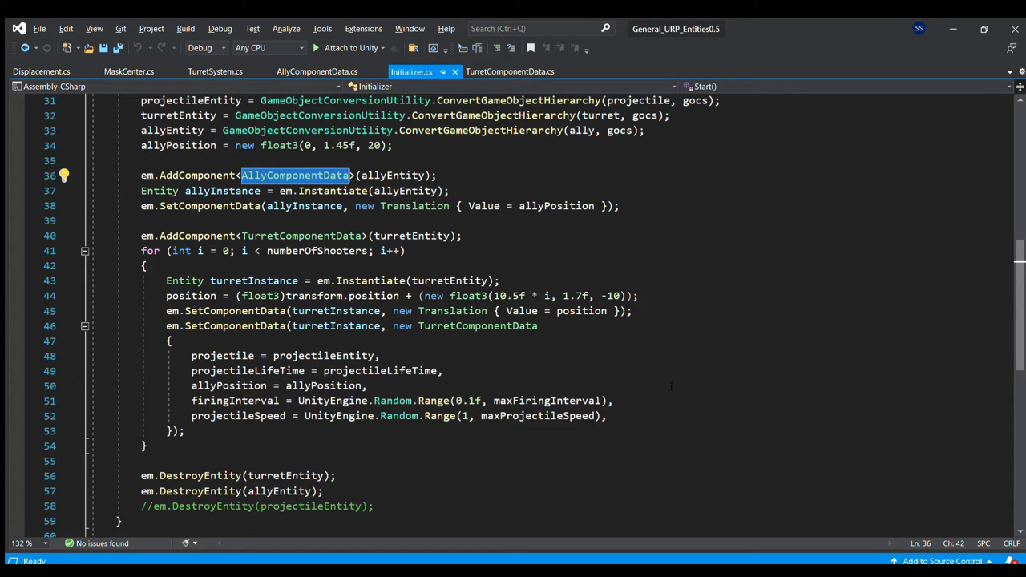
{"action": "key", "text": "alt+Tab"}
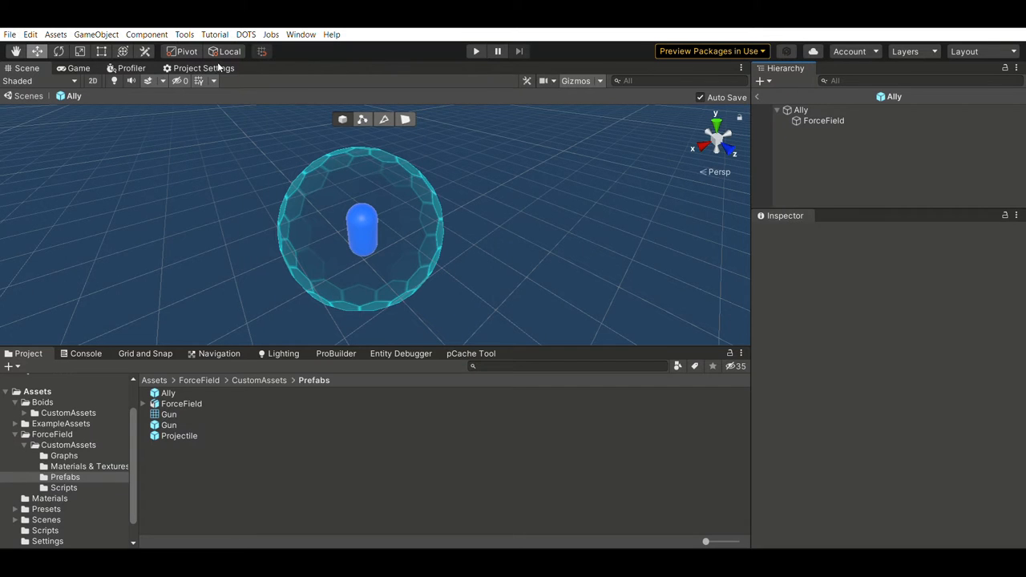
Inspect the Ally prefab and its ForceField child, checking the 3.5 Sphere Collider radius.
{"action": "left_click", "coordinate": [810, 109]}
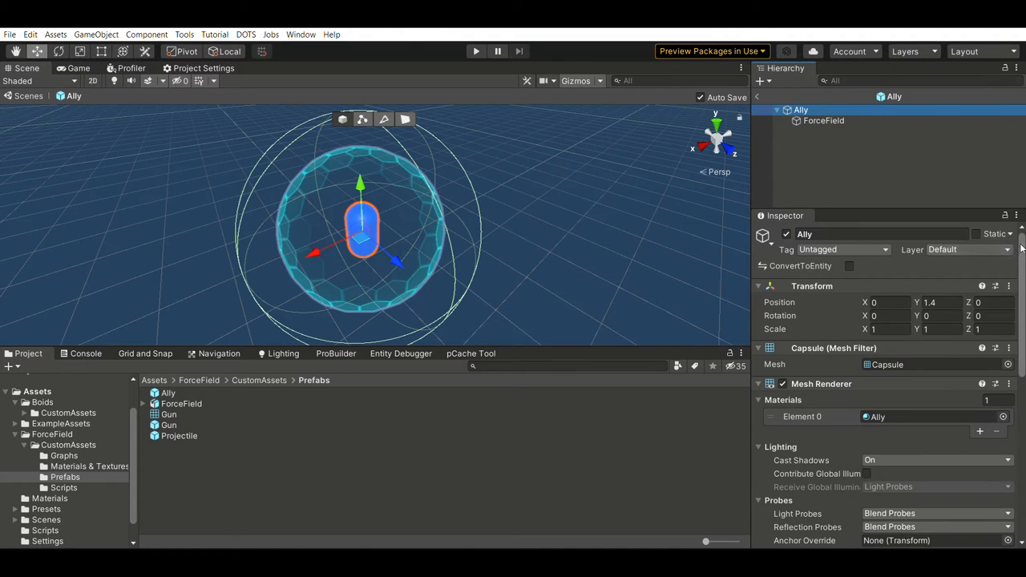
{"action": "mouse_move", "coordinate": [1021, 249]}
{"action": "left_mouse_down"}
{"action": "mouse_move", "coordinate": [1020, 433]}
{"action": "mouse_move", "coordinate": [1011, 412]}
{"action": "left_mouse_up"}
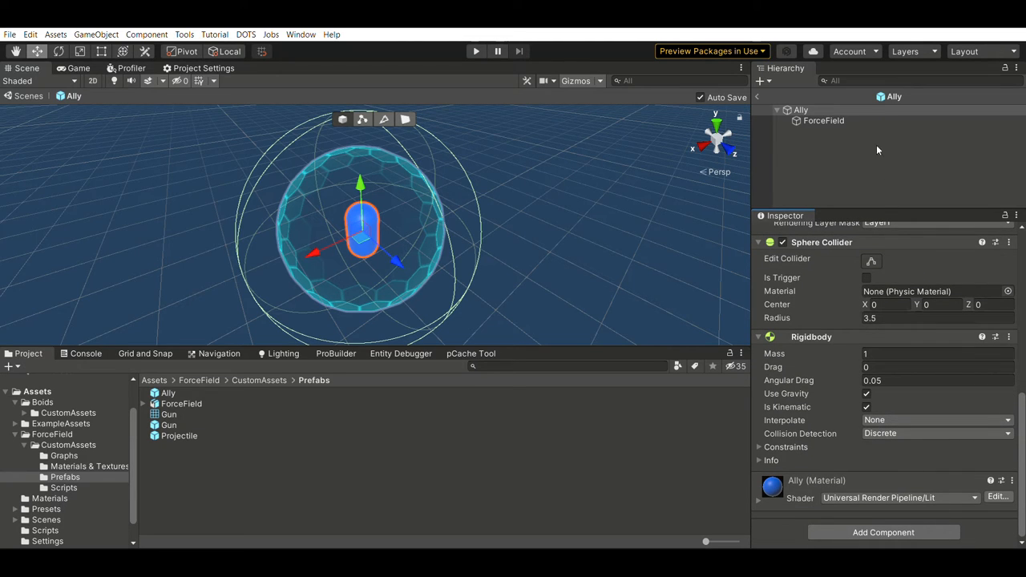
{"action": "left_click", "coordinate": [837, 120]}
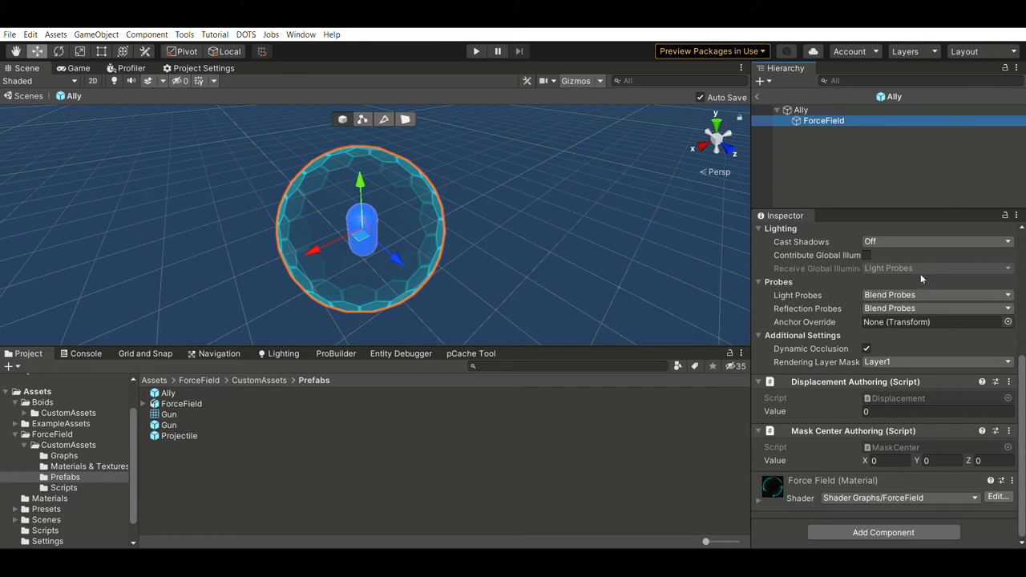
{"action": "scroll", "coordinate": [920, 282], "scroll_direction": "up", "scroll_amount": 5}
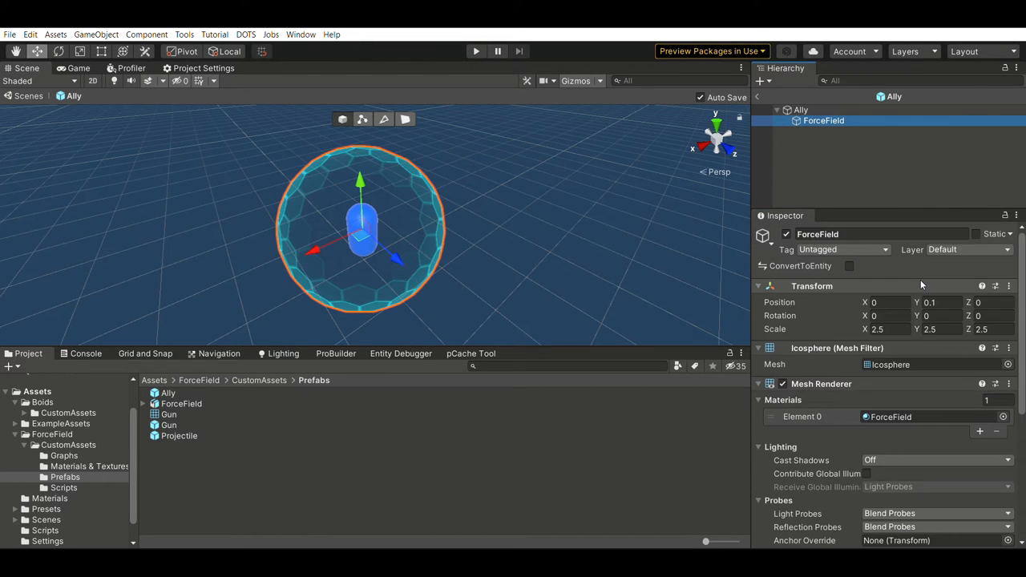
{"action": "scroll", "coordinate": [920, 280], "scroll_direction": "down", "scroll_amount": 5}
{"action": "scroll", "coordinate": [920, 280], "scroll_direction": "down", "scroll_amount": 3}
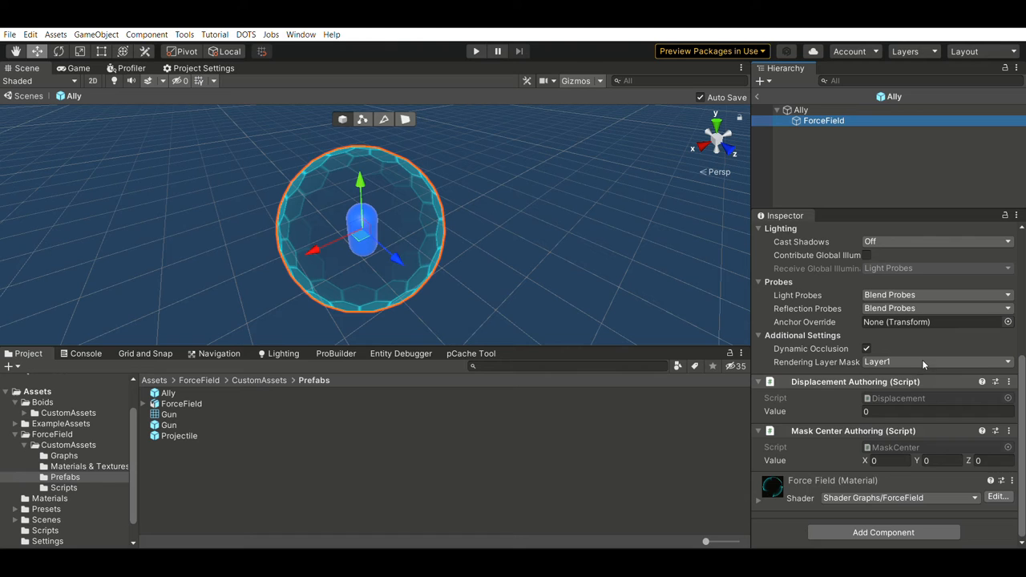
{"action": "left_click", "coordinate": [800, 109]}
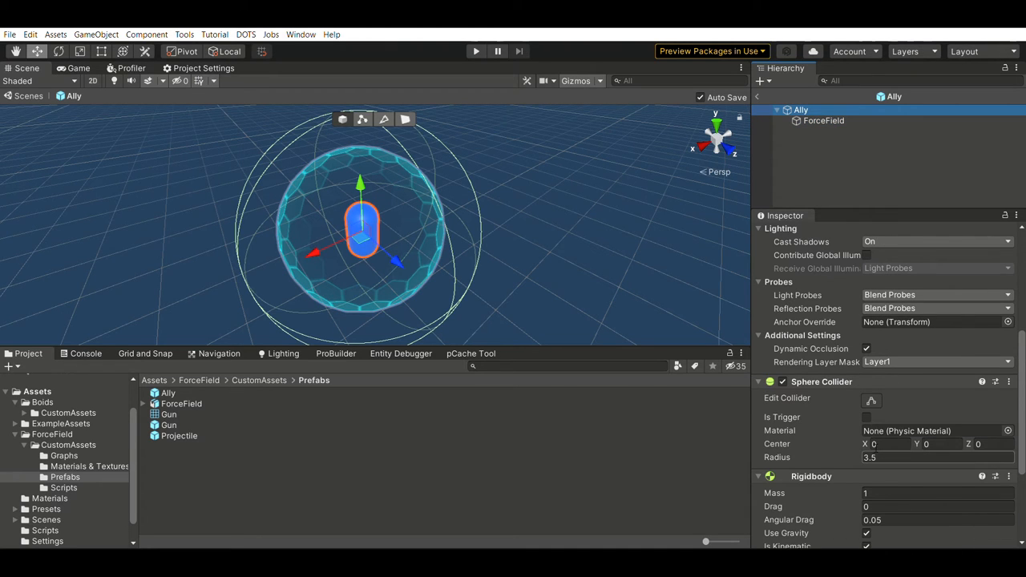
{"action": "scroll", "coordinate": [881, 401], "scroll_direction": "down", "scroll_amount": 3}
{"action": "left_click", "coordinate": [880, 337]}
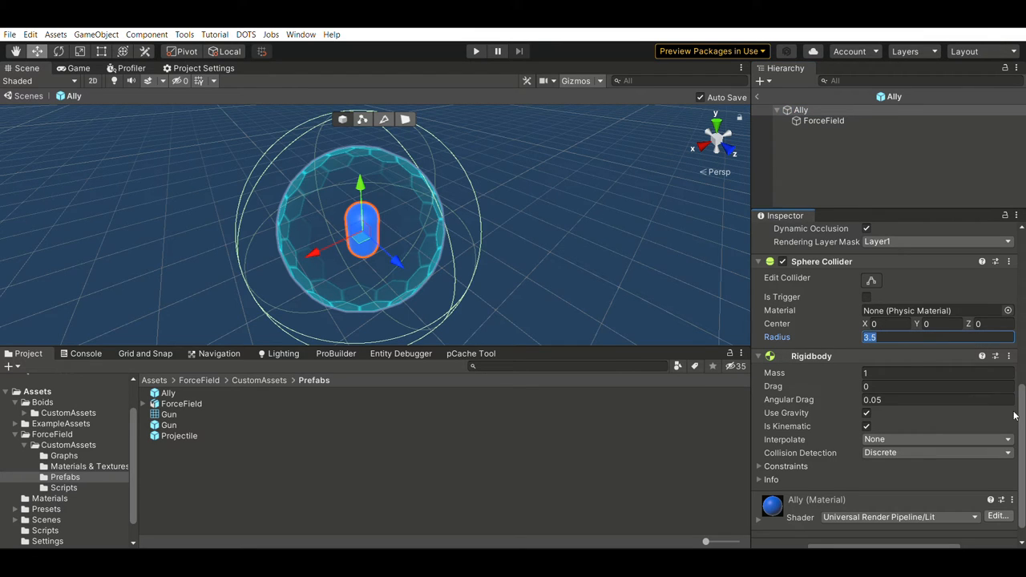
{"action": "left_click_drag", "start_coordinate": [1020, 414], "coordinate": [1021, 261]}
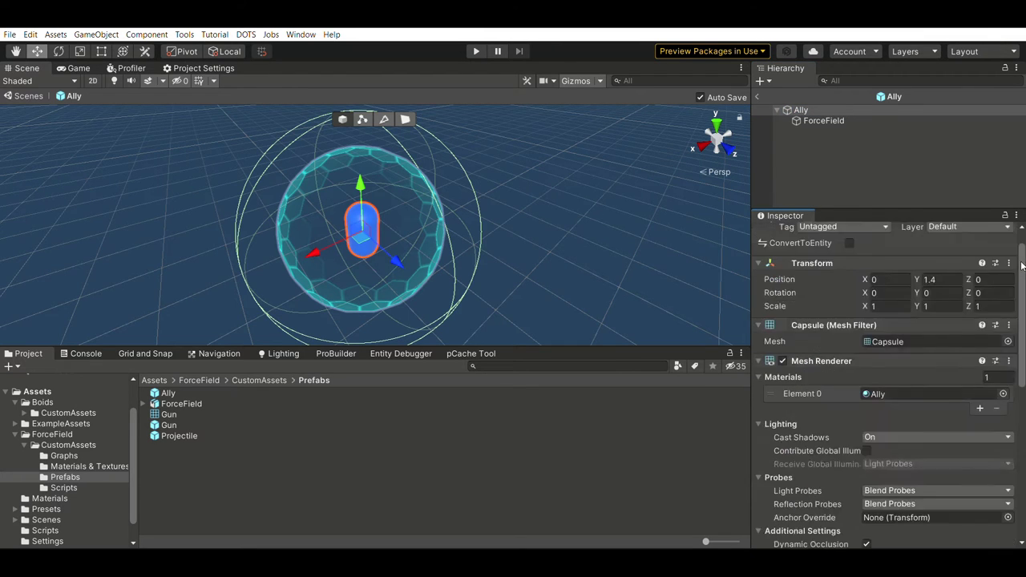
Check the ForceField child's 2.5 Transform scale, then switch to TurretComponentData.cs.
{"action": "left_click", "coordinate": [823, 120]}
{"action": "left_click", "coordinate": [882, 305]}
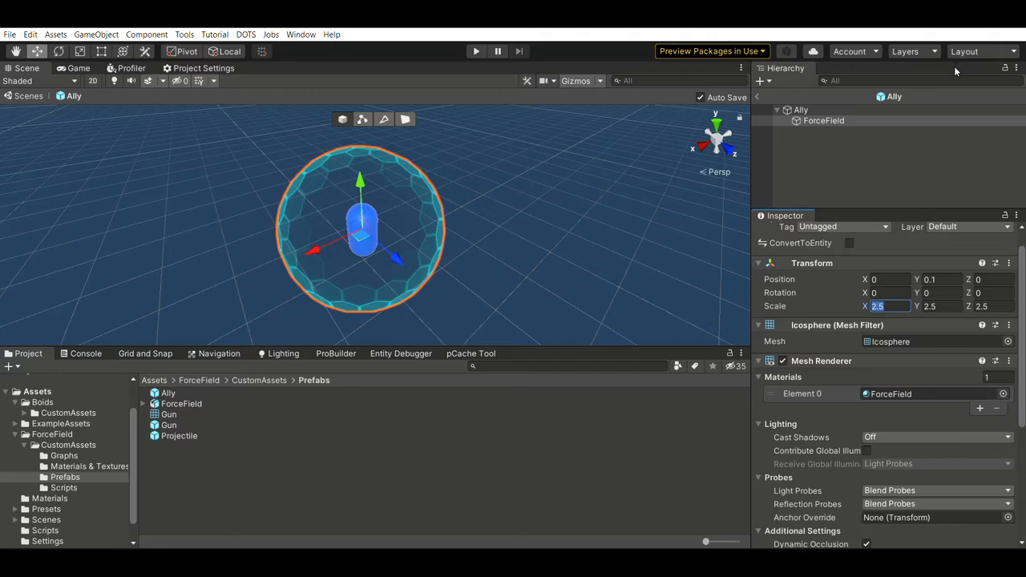
{"action": "key", "text": "alt+Tab"}
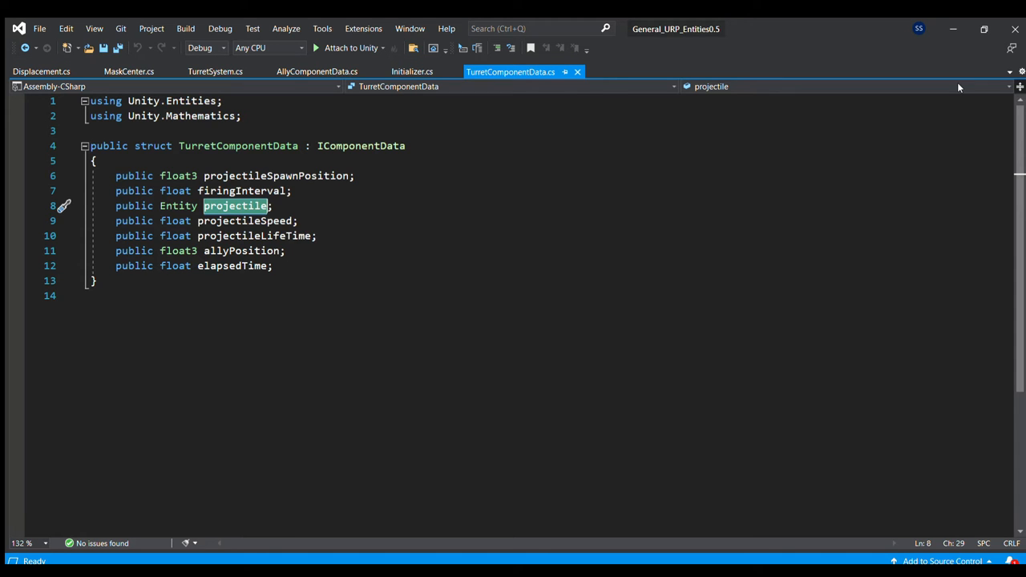
Review TurretSystem.cs down to the projectile-firing ForEach loop, then return to Unity.
{"action": "left_click", "coordinate": [215, 71]}
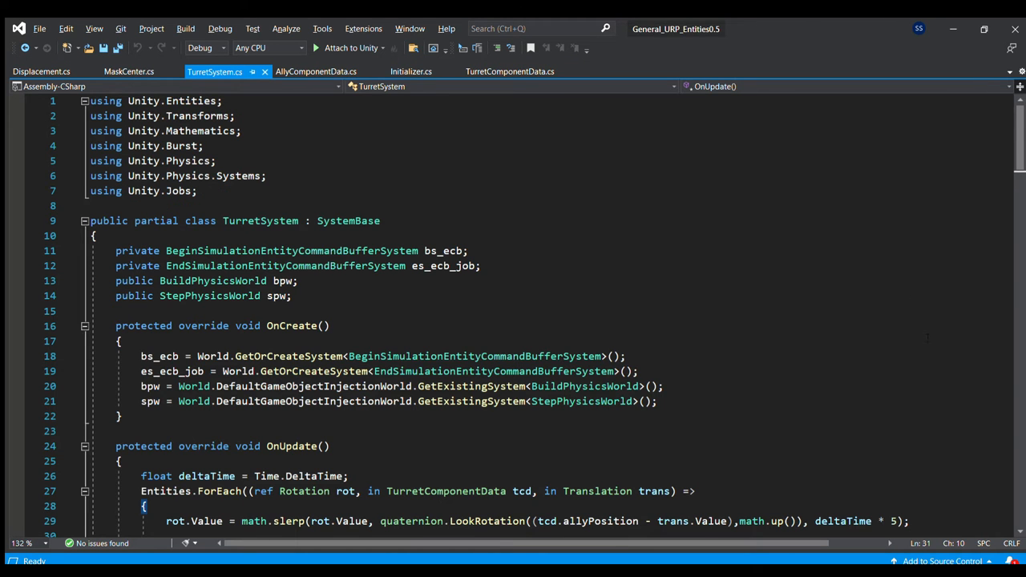
{"action": "scroll", "coordinate": [884, 240], "scroll_direction": "down", "scroll_amount": 4}
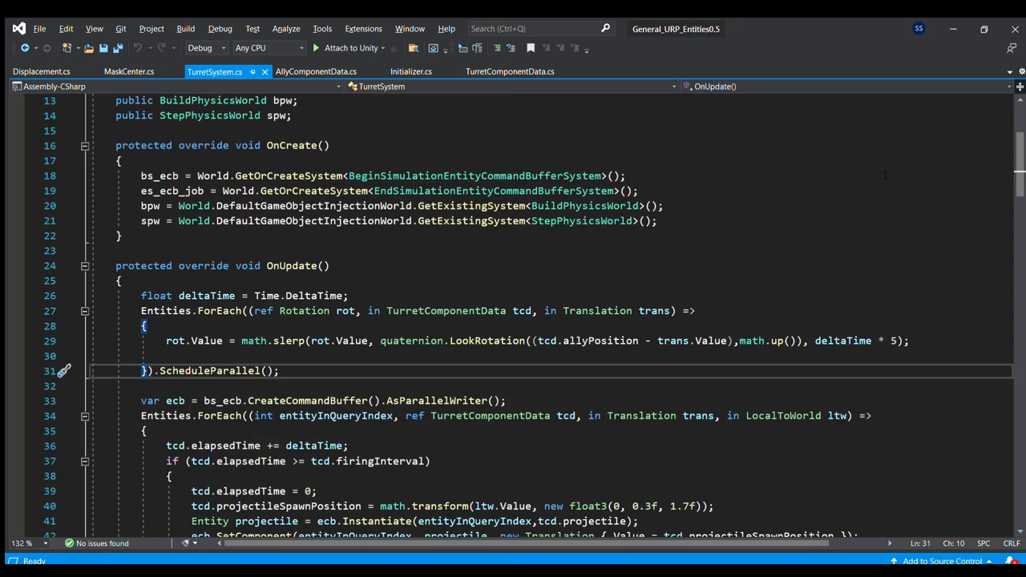
{"action": "left_click_drag", "start_coordinate": [1014, 152], "coordinate": [1018, 353]}
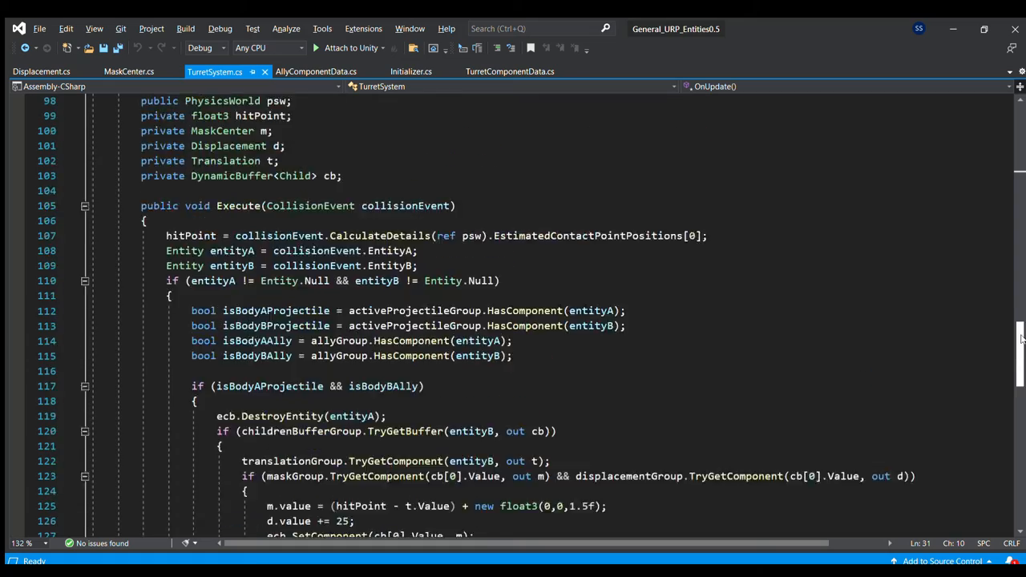
{"action": "left_click_drag", "start_coordinate": [1021, 342], "coordinate": [1020, 120]}
{"action": "scroll", "coordinate": [513, 321], "scroll_direction": "down", "scroll_amount": 3}
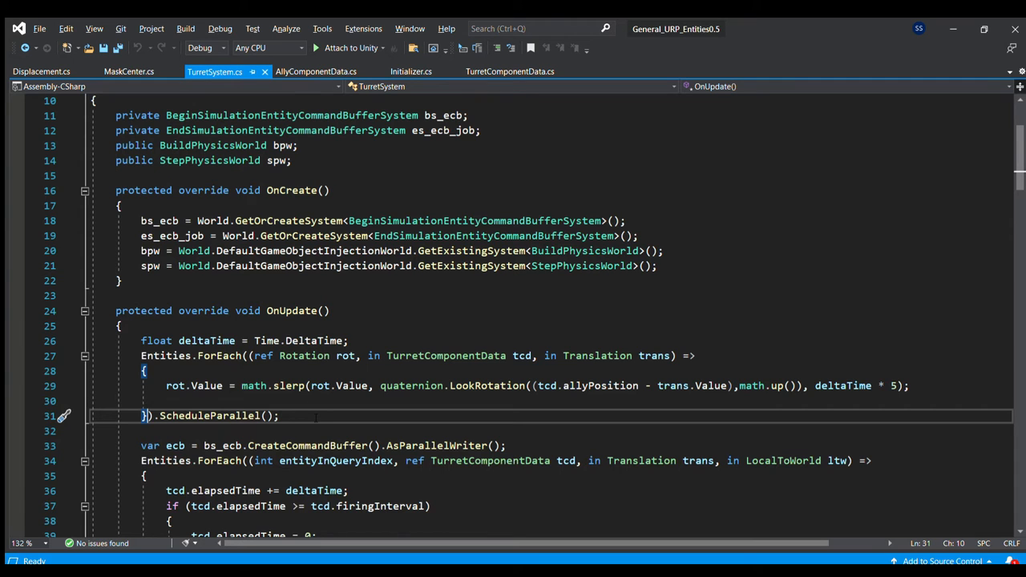
{"action": "scroll", "coordinate": [64, 416], "scroll_direction": "down", "scroll_amount": 1}
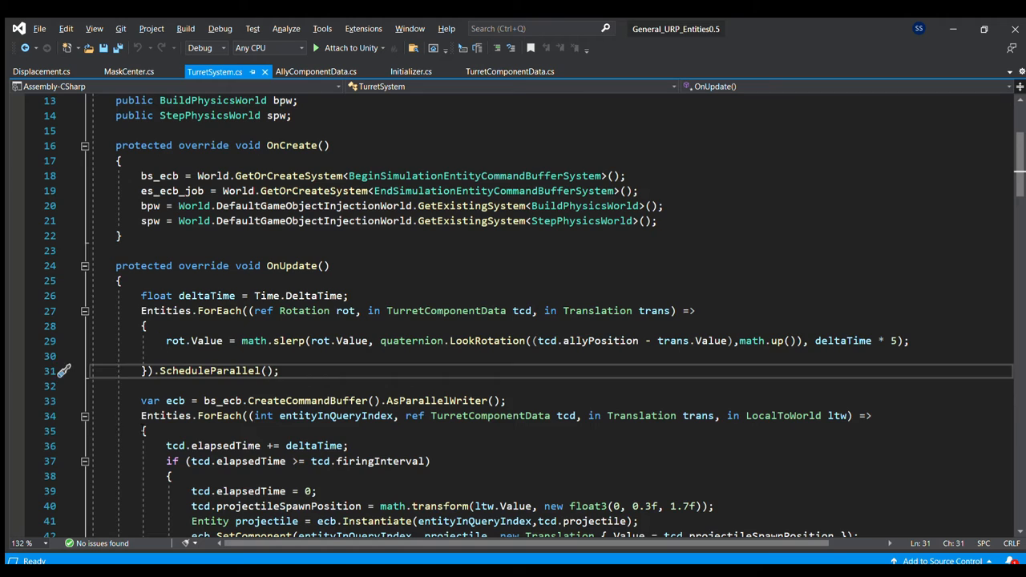
{"action": "left_click", "coordinate": [144, 430]}
{"action": "scroll", "coordinate": [144, 430], "scroll_direction": "down", "scroll_amount": 4}
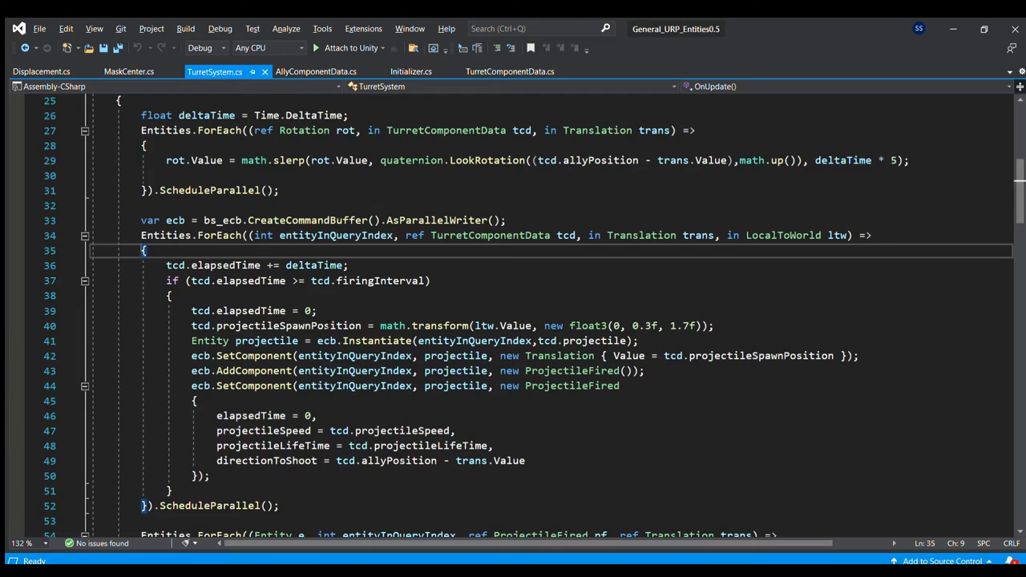
{"action": "key", "text": "alt+Tab"}
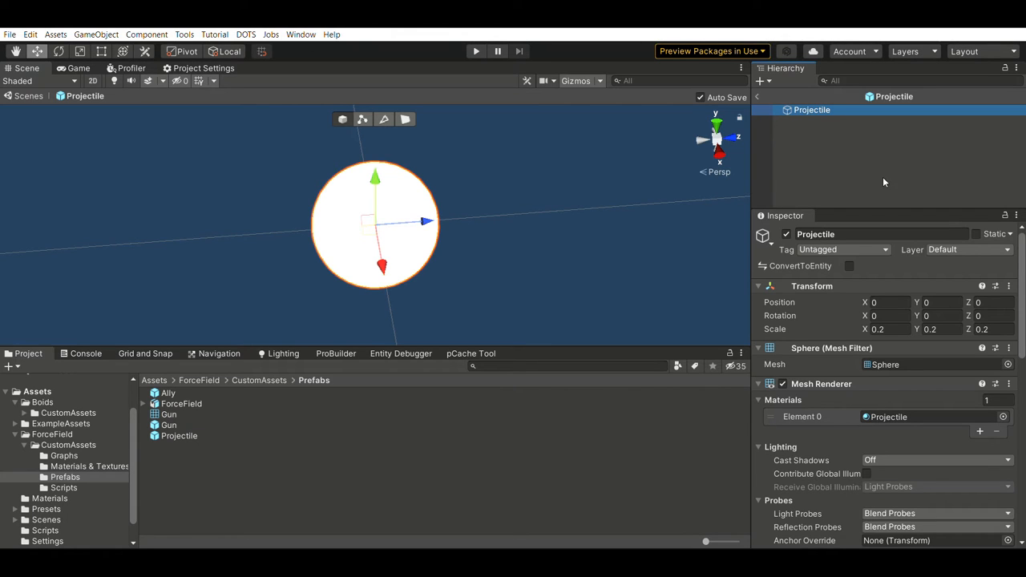
Review the Projectile prefab's kinematic Physics Body and 0.5-radius Physics Shape, then return to TurretSystem.cs.
{"action": "left_click", "coordinate": [940, 153]}
{"action": "scroll", "coordinate": [964, 227], "scroll_direction": "down", "scroll_amount": 3}
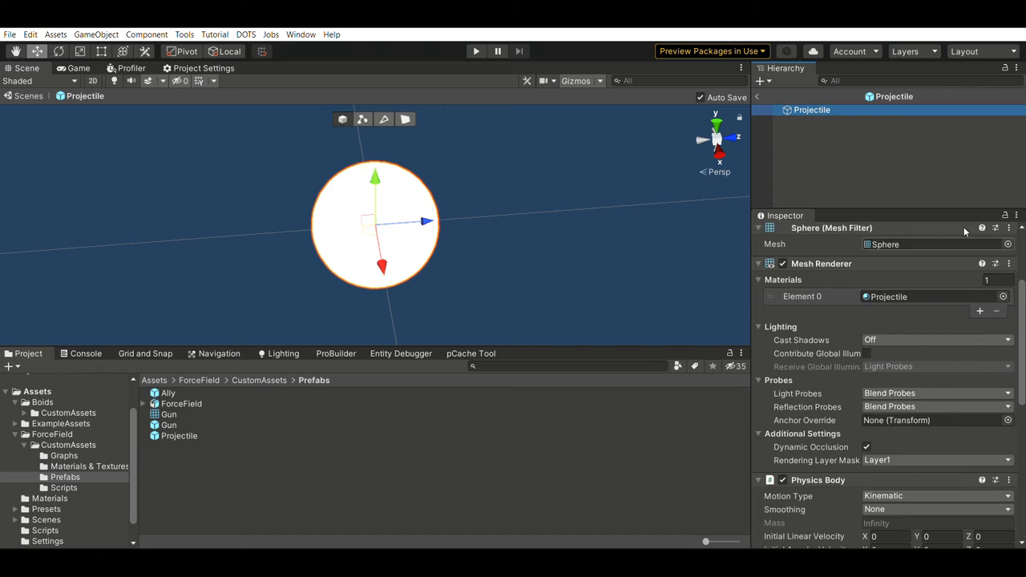
{"action": "scroll", "coordinate": [963, 227], "scroll_direction": "down", "scroll_amount": 2}
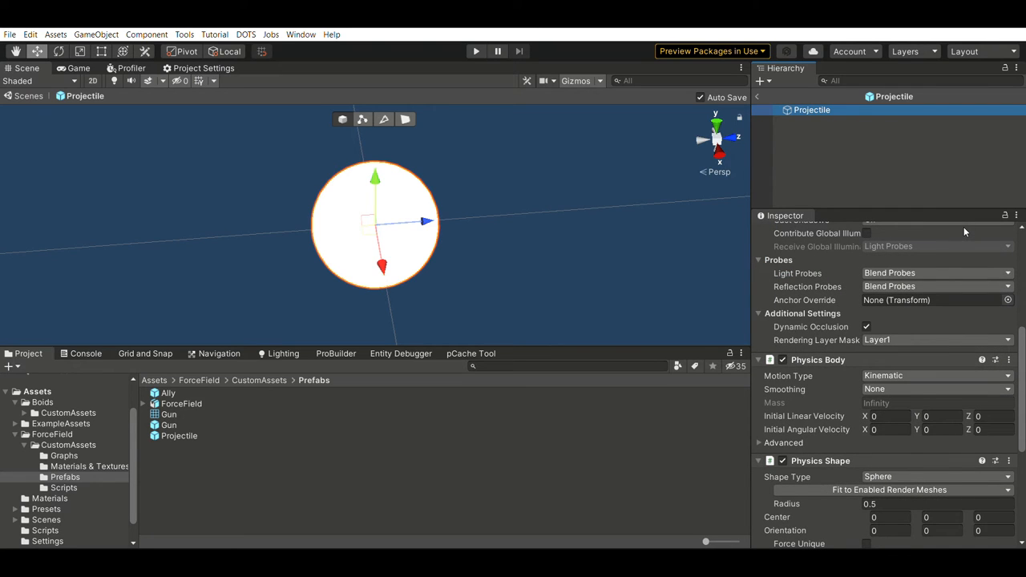
{"action": "scroll", "coordinate": [963, 227], "scroll_direction": "down", "scroll_amount": 3}
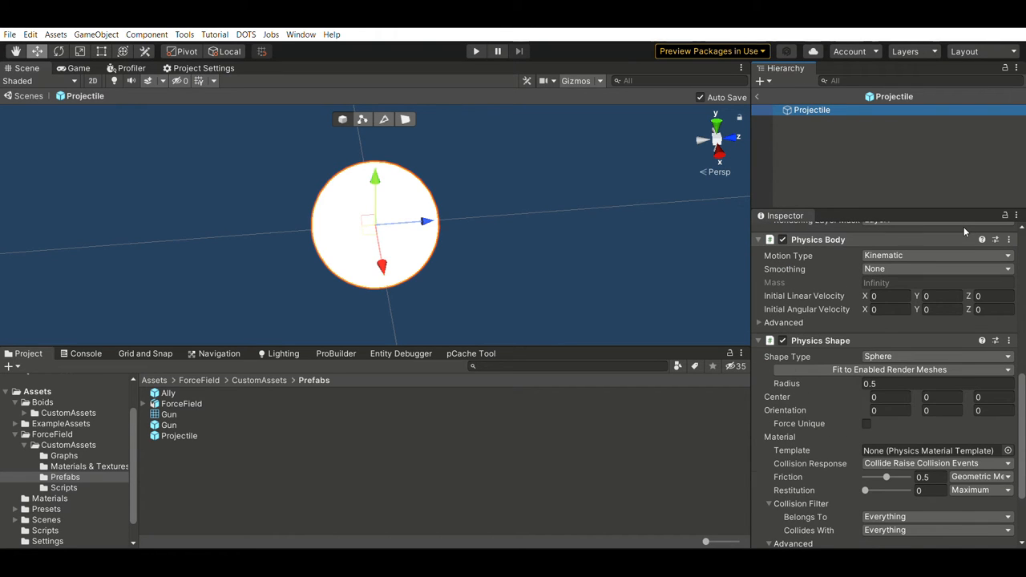
{"action": "scroll", "coordinate": [964, 232], "scroll_direction": "down", "scroll_amount": 3}
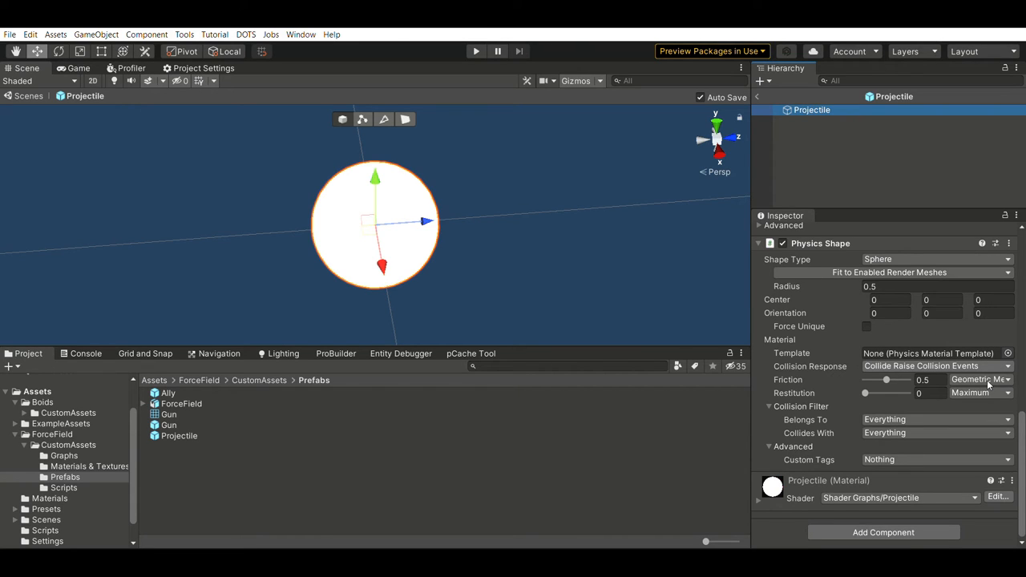
{"action": "key", "text": "alt+Tab"}
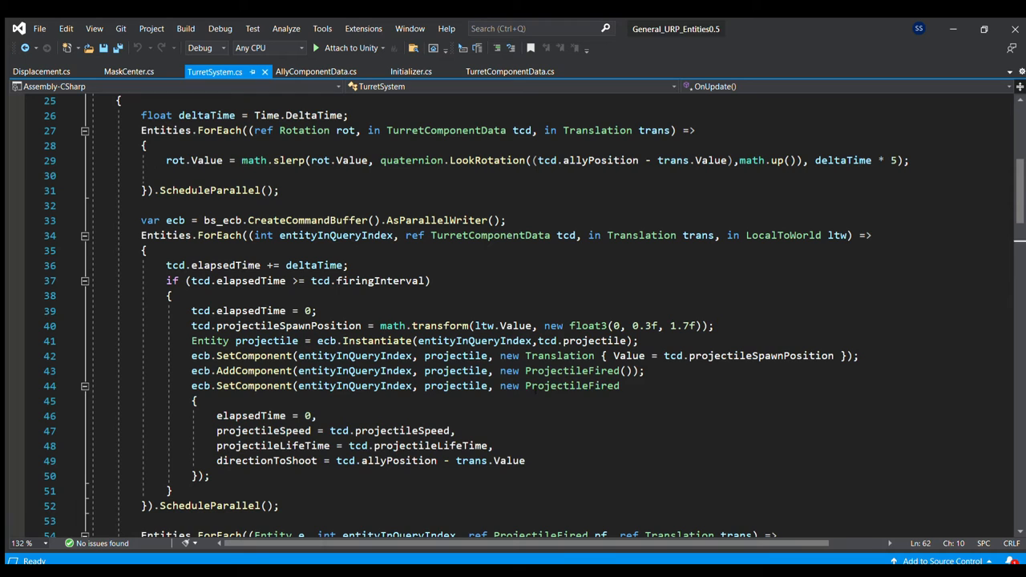
{"action": "double_click", "coordinate": [535, 386]}
{"action": "scroll", "coordinate": [535, 385], "scroll_direction": "down", "scroll_amount": 1}
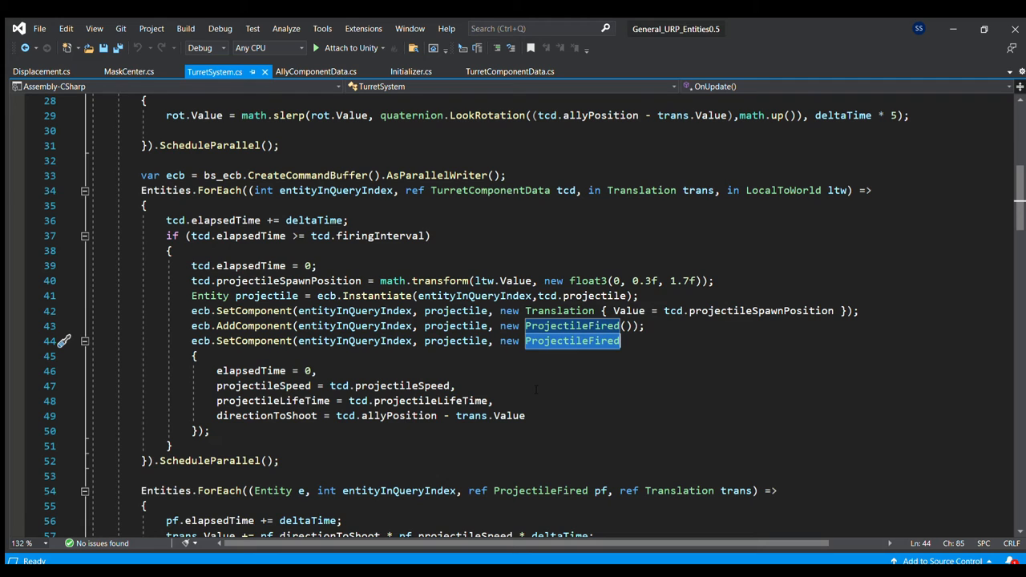
{"action": "scroll", "coordinate": [535, 388], "scroll_direction": "down", "scroll_amount": 1}
{"action": "scroll", "coordinate": [536, 388], "scroll_direction": "down", "scroll_amount": 1}
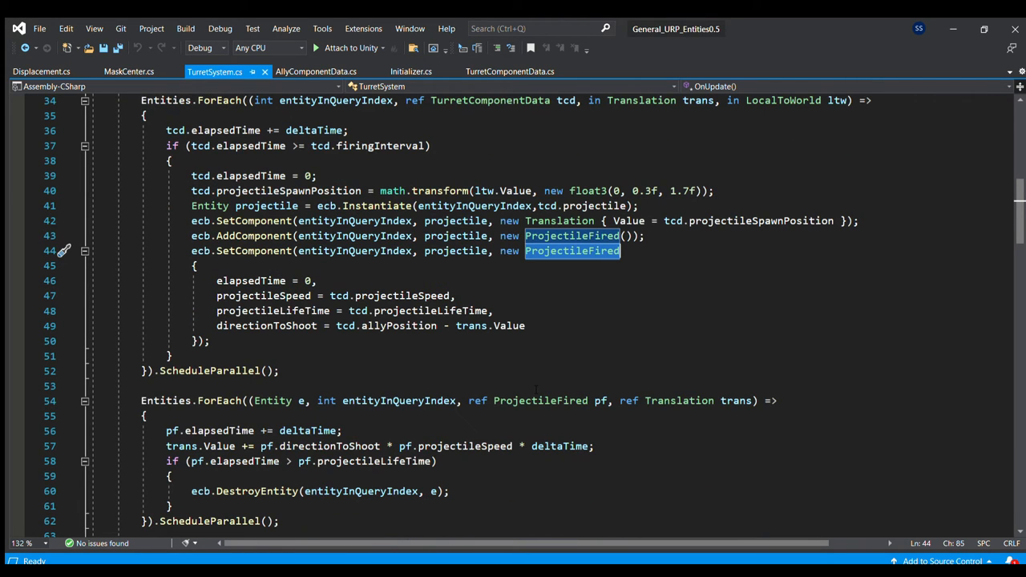
{"action": "scroll", "coordinate": [535, 387], "scroll_direction": "down", "scroll_amount": 1}
{"action": "left_click", "coordinate": [305, 476]}
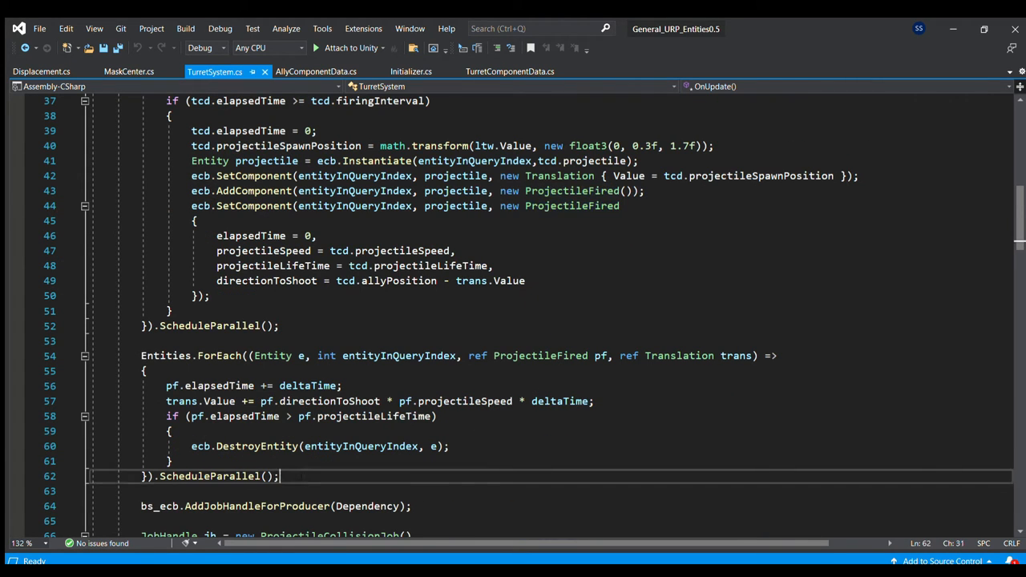
{"action": "left_click_drag", "start_coordinate": [282, 476], "coordinate": [90, 355]}
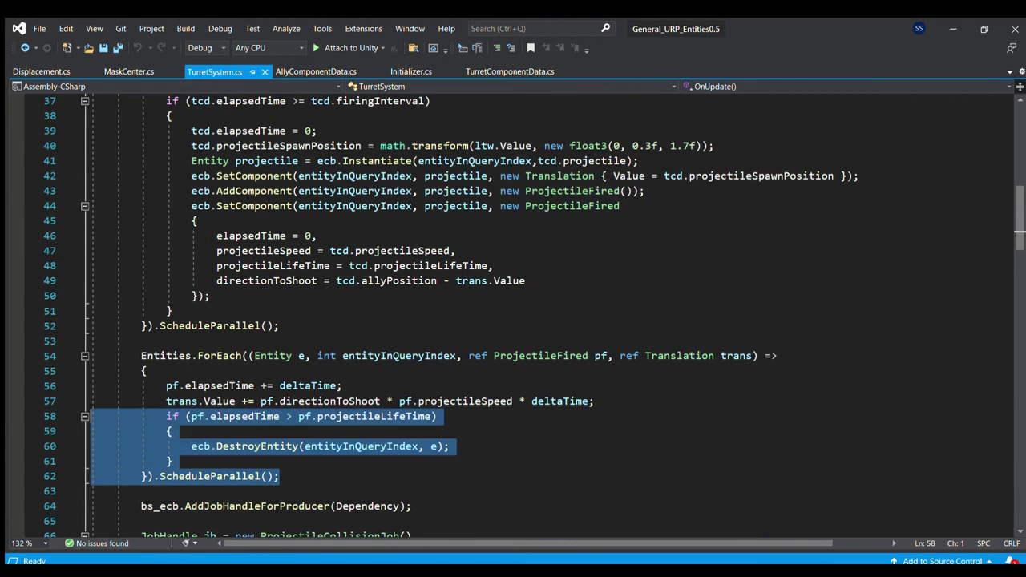
{"action": "left_click", "coordinate": [882, 401]}
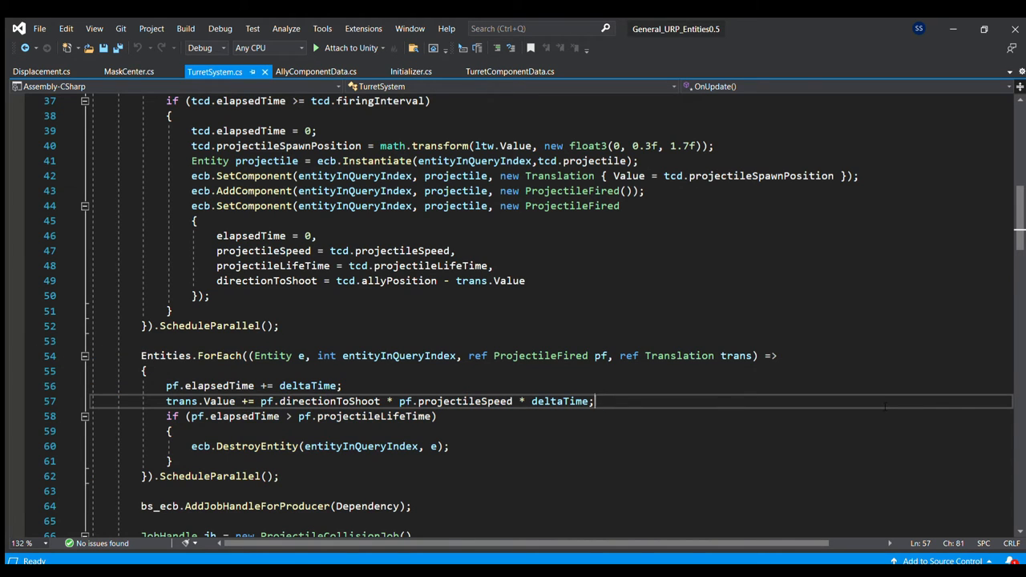
{"action": "scroll", "coordinate": [881, 407], "scroll_direction": "down", "scroll_amount": 1}
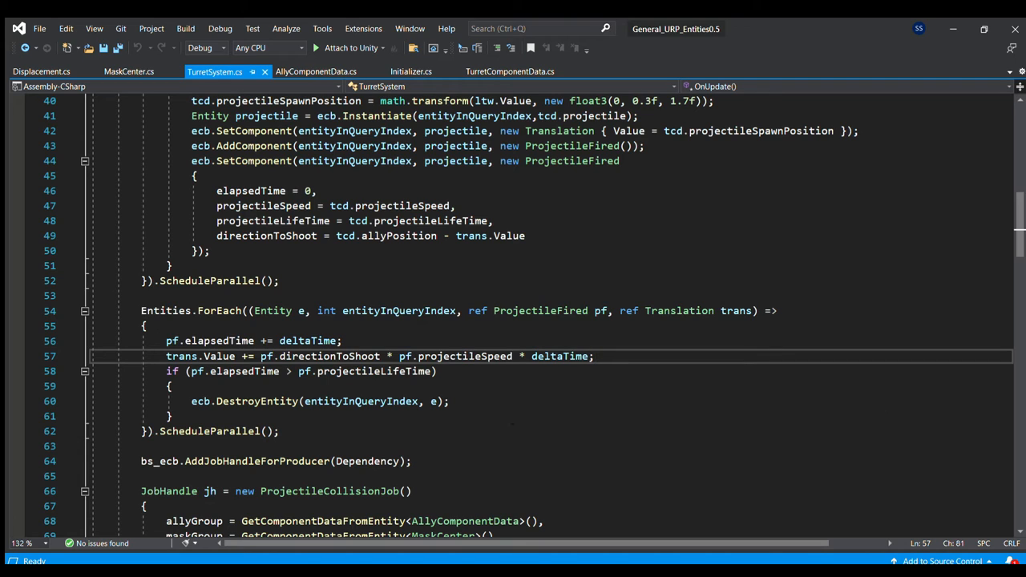
{"action": "left_click", "coordinate": [457, 461]}
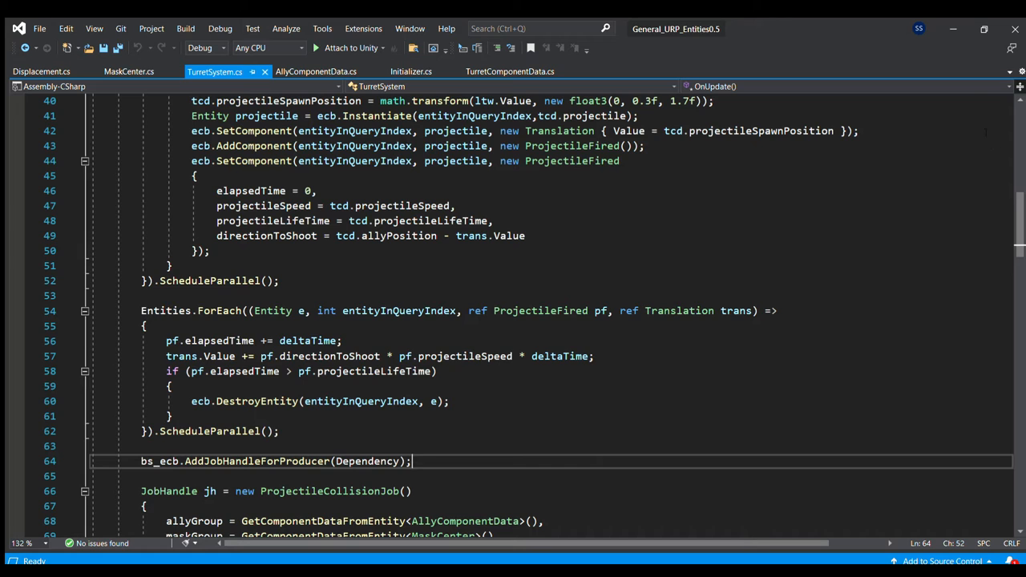
{"action": "key", "text": "Up"}
{"action": "scroll", "coordinate": [963, 91], "scroll_direction": "up", "scroll_amount": 1}
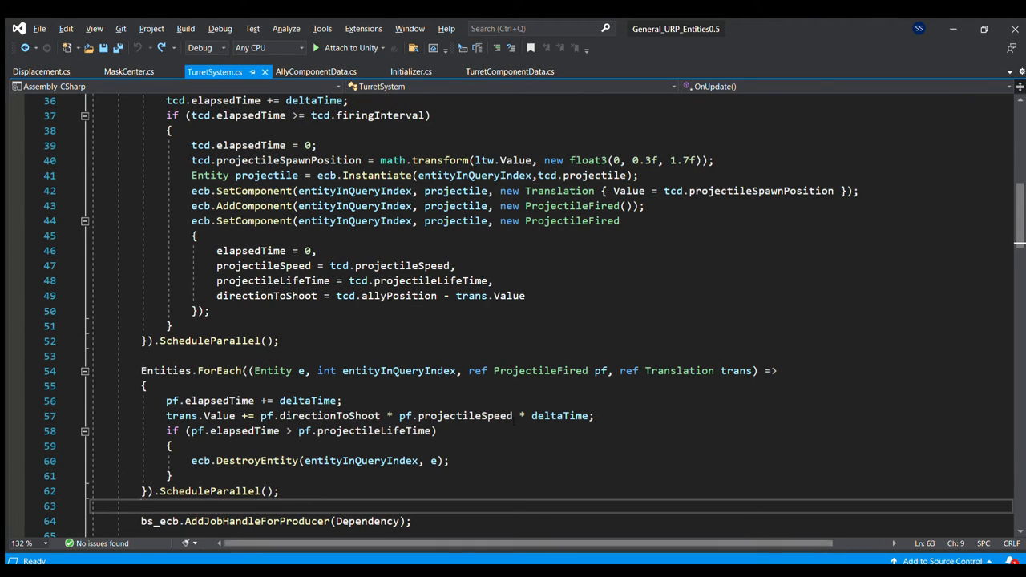
{"action": "scroll", "coordinate": [545, 321], "scroll_direction": "down", "scroll_amount": 2}
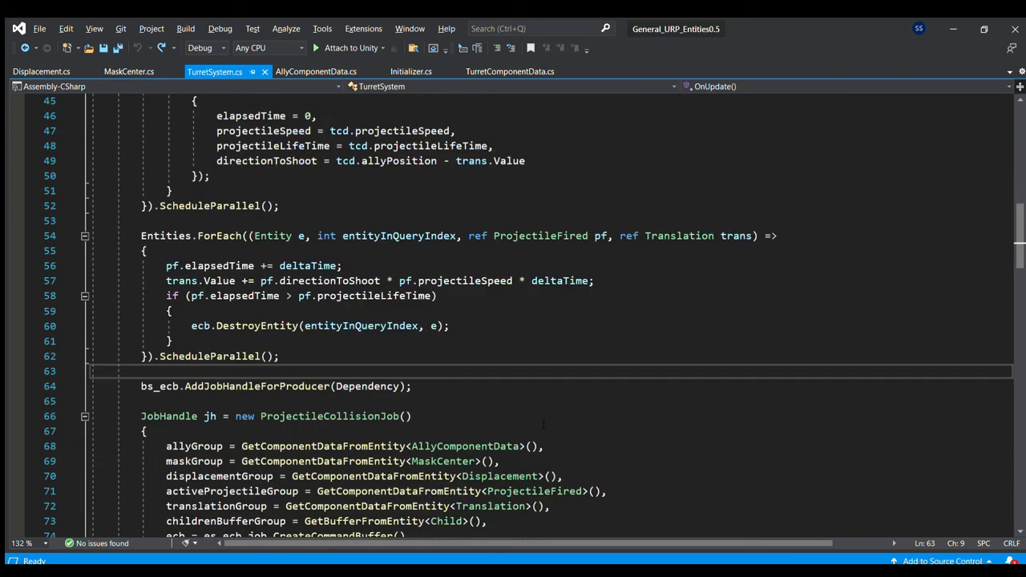
{"action": "scroll", "coordinate": [545, 321], "scroll_direction": "down", "scroll_amount": 1}
{"action": "scroll", "coordinate": [545, 321], "scroll_direction": "down", "scroll_amount": 1}
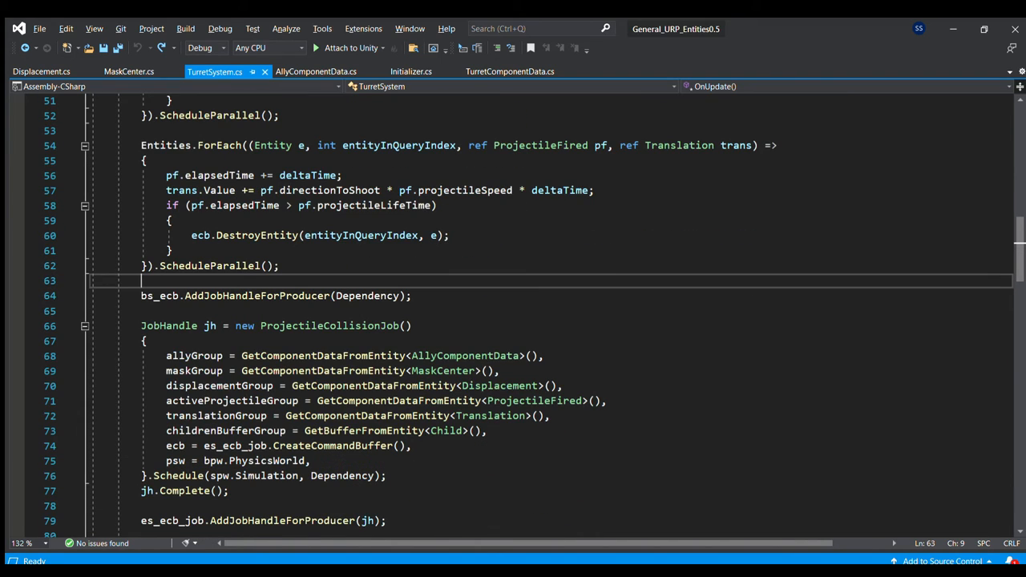
{"action": "mouse_move", "coordinate": [311, 461]}
{"action": "left_mouse_down"}
{"action": "mouse_move", "coordinate": [104, 416]}
{"action": "mouse_move", "coordinate": [96, 356]}
{"action": "left_mouse_up"}
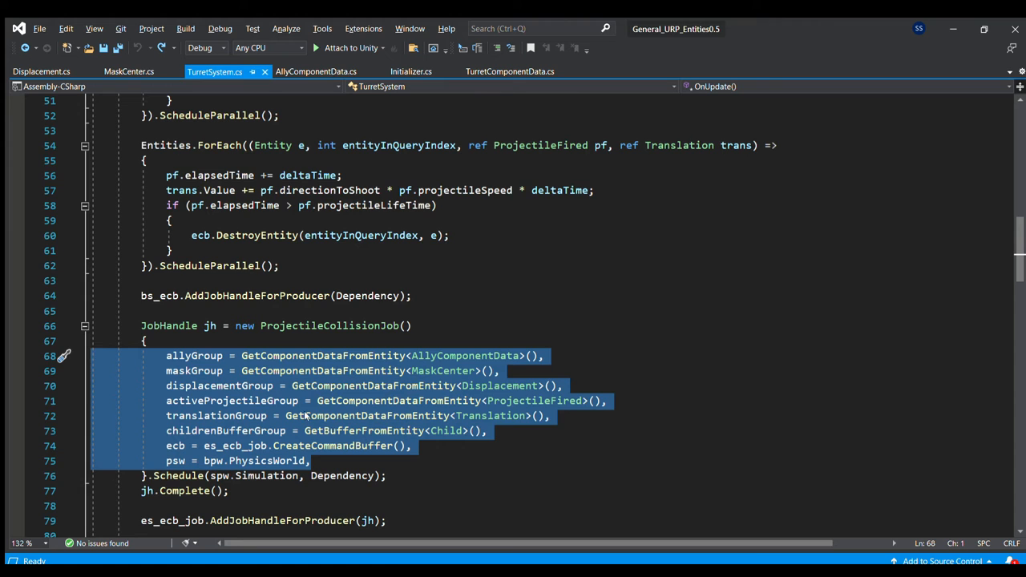
{"action": "double_click", "coordinate": [226, 431]}
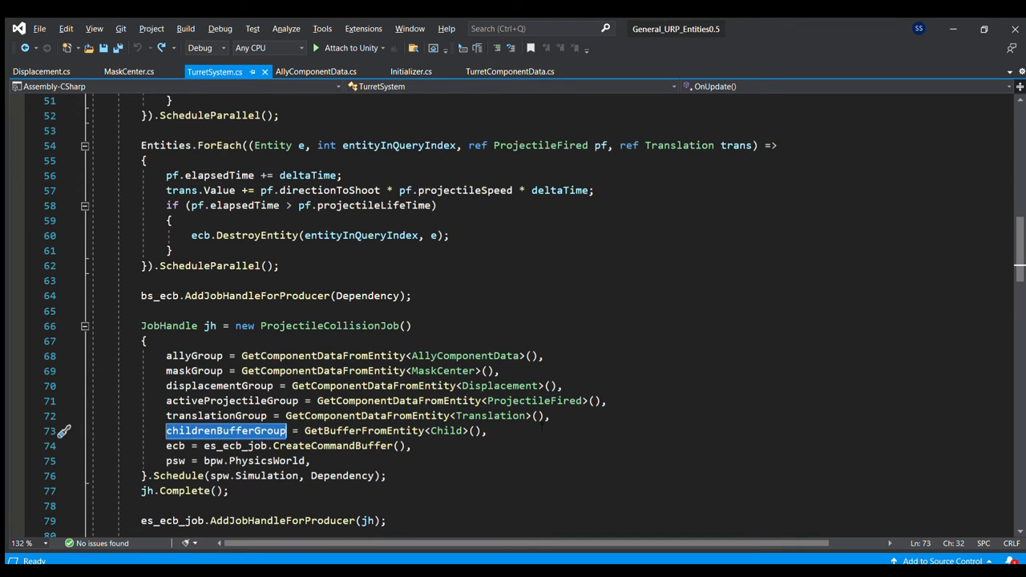
{"action": "key", "text": "End"}
{"action": "scroll", "coordinate": [551, 416], "scroll_direction": "down", "scroll_amount": 2}
{"action": "scroll", "coordinate": [552, 416], "scroll_direction": "down", "scroll_amount": 2}
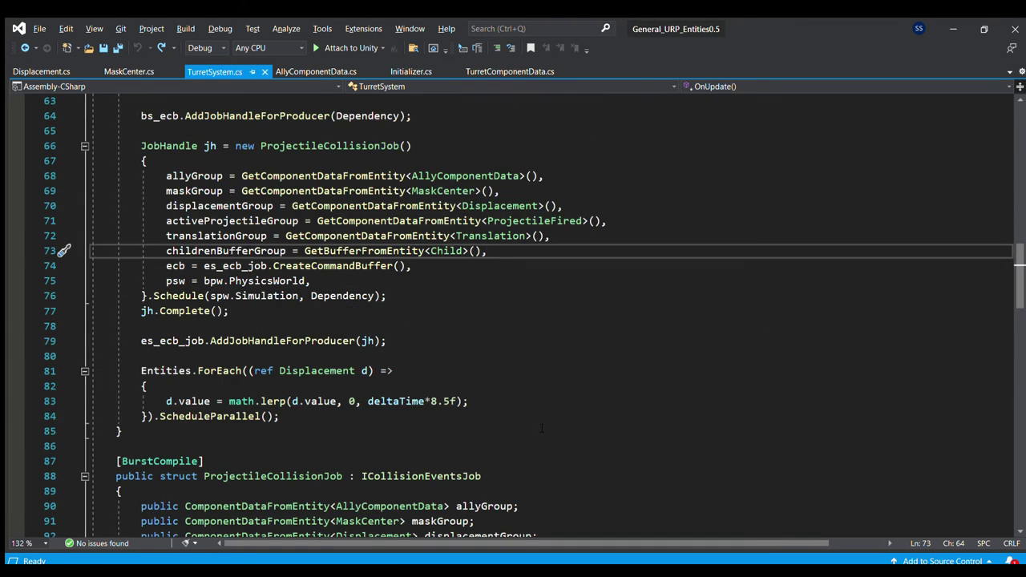
{"action": "scroll", "coordinate": [541, 429], "scroll_direction": "down", "scroll_amount": 2}
{"action": "scroll", "coordinate": [542, 429], "scroll_direction": "down", "scroll_amount": 1}
Highlight the ICollisionEventsJob interface on the ProjectileCollisionJob declaration.
{"action": "left_click", "coordinate": [443, 340]}
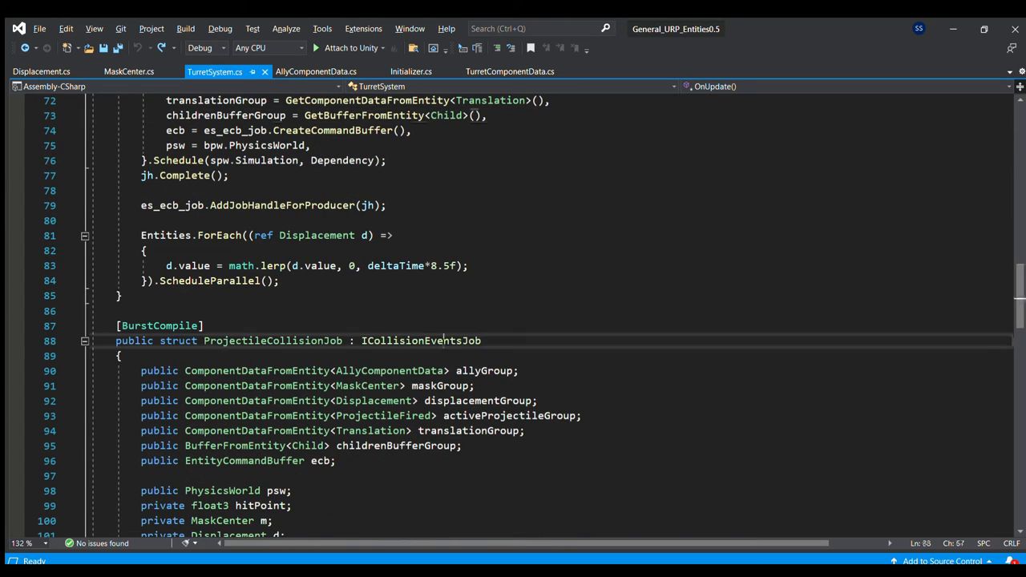
{"action": "double_click", "coordinate": [443, 340]}
{"action": "scroll", "coordinate": [443, 341], "scroll_direction": "down", "scroll_amount": 1}
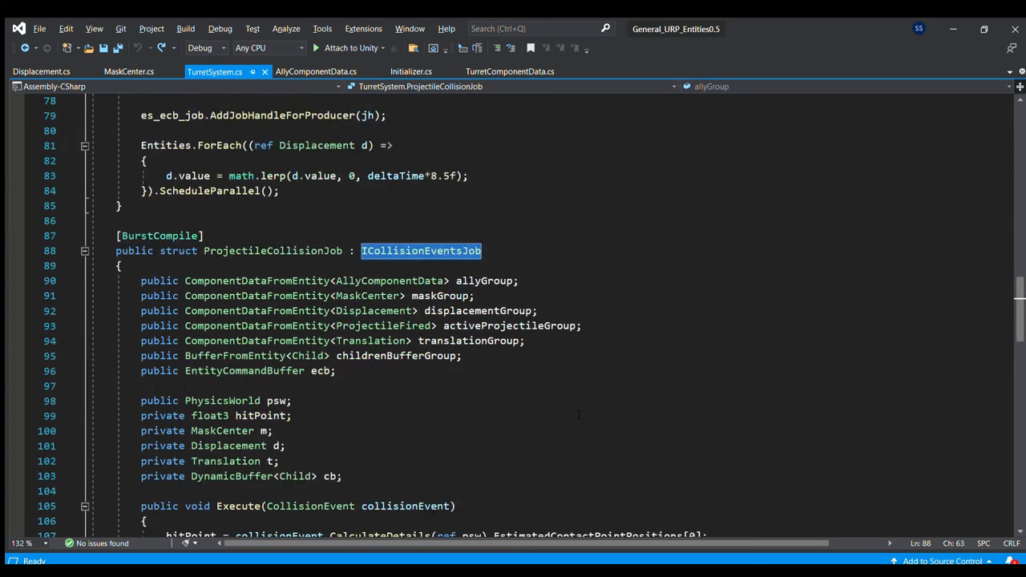
{"action": "scroll", "coordinate": [578, 416], "scroll_direction": "down", "scroll_amount": 2}
{"action": "scroll", "coordinate": [578, 416], "scroll_direction": "down", "scroll_amount": 1}
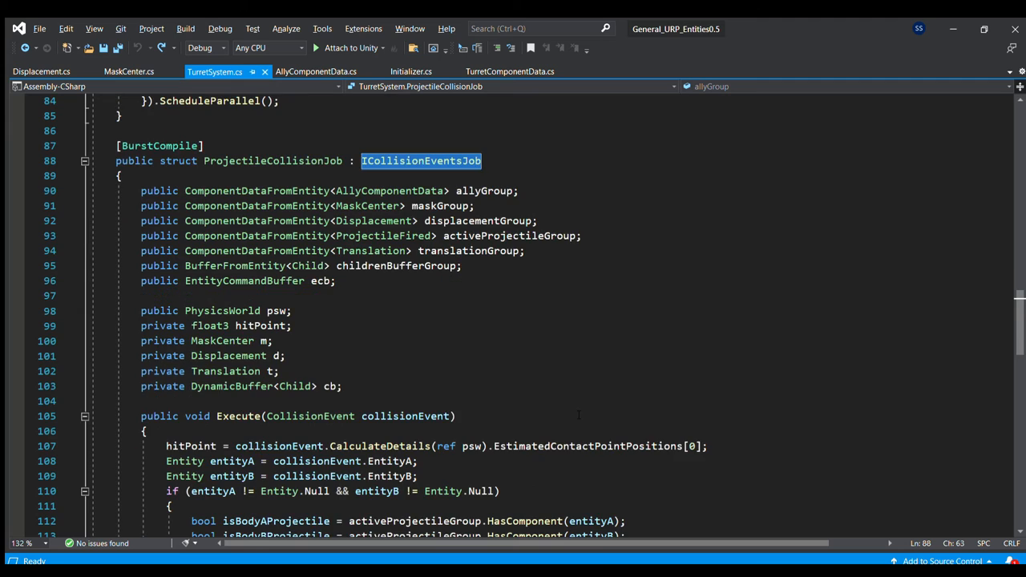
{"action": "scroll", "coordinate": [578, 416], "scroll_direction": "down", "scroll_amount": 1}
{"action": "scroll", "coordinate": [578, 416], "scroll_direction": "down", "scroll_amount": 2}
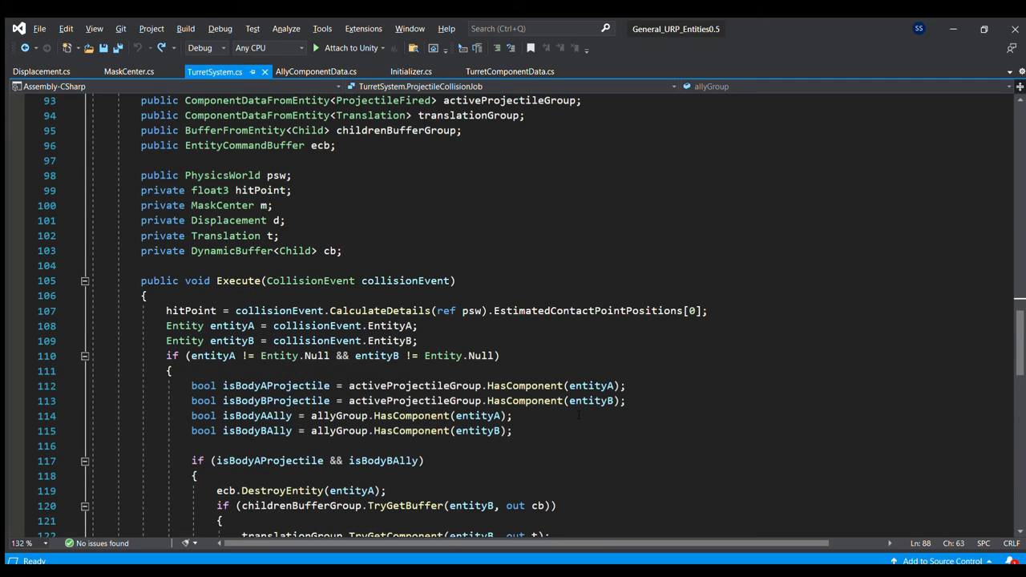
{"action": "scroll", "coordinate": [579, 416], "scroll_direction": "down", "scroll_amount": 2}
{"action": "scroll", "coordinate": [579, 416], "scroll_direction": "down", "scroll_amount": 1}
{"action": "scroll", "coordinate": [579, 416], "scroll_direction": "down", "scroll_amount": 1}
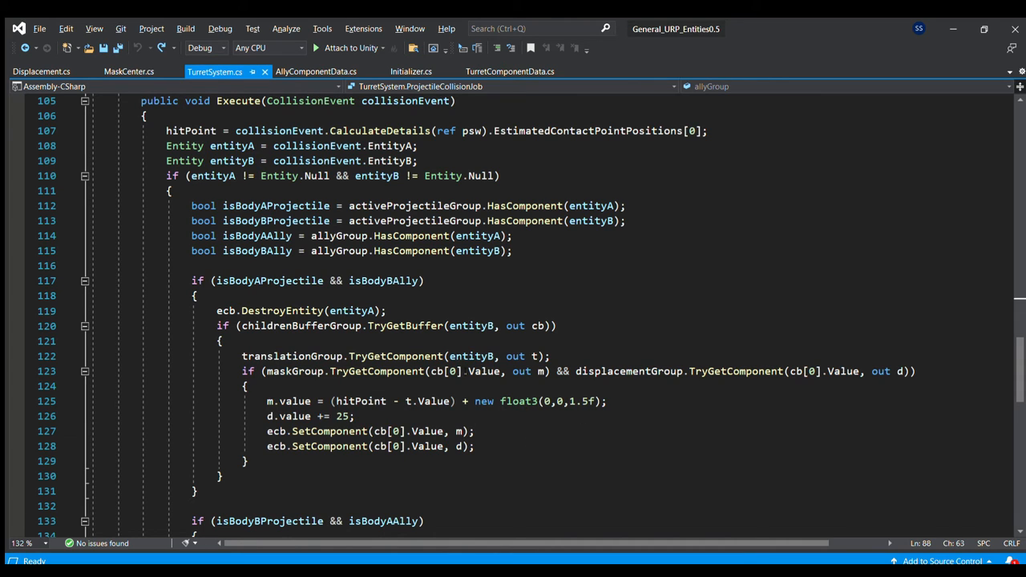
{"action": "left_click_drag", "start_coordinate": [503, 371], "coordinate": [431, 371]}
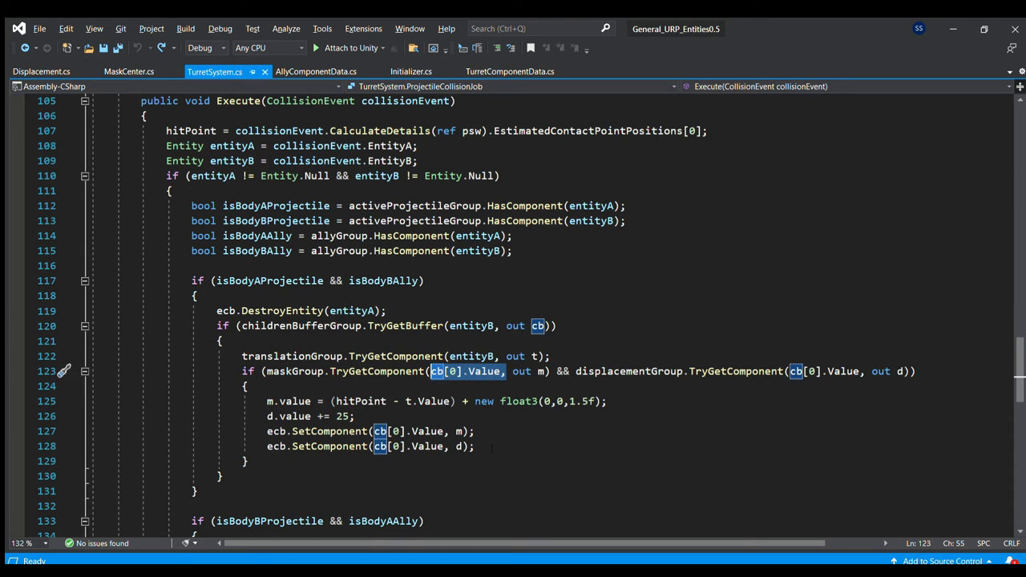
{"action": "left_click_drag", "start_coordinate": [475, 447], "coordinate": [104, 433]}
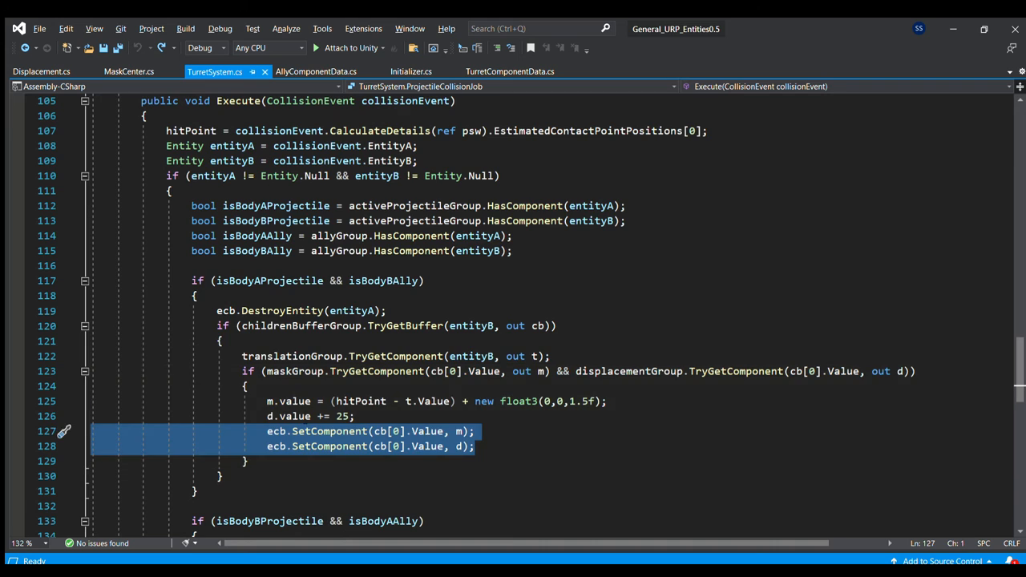
{"action": "scroll", "coordinate": [64, 433], "scroll_direction": "down", "scroll_amount": 4}
{"action": "scroll", "coordinate": [64, 251], "scroll_direction": "down", "scroll_amount": 1}
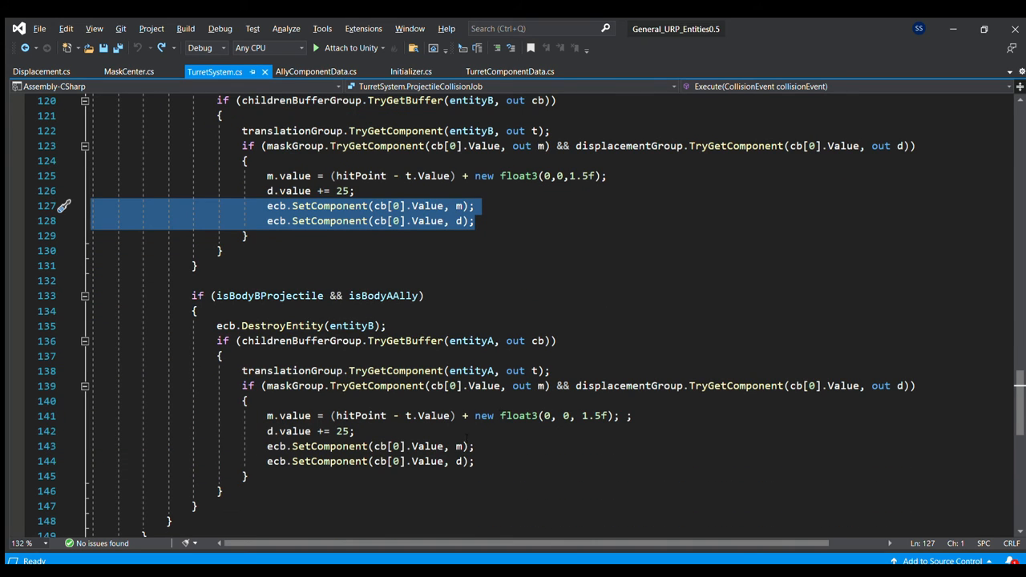
{"action": "left_click_drag", "start_coordinate": [475, 462], "coordinate": [90, 446]}
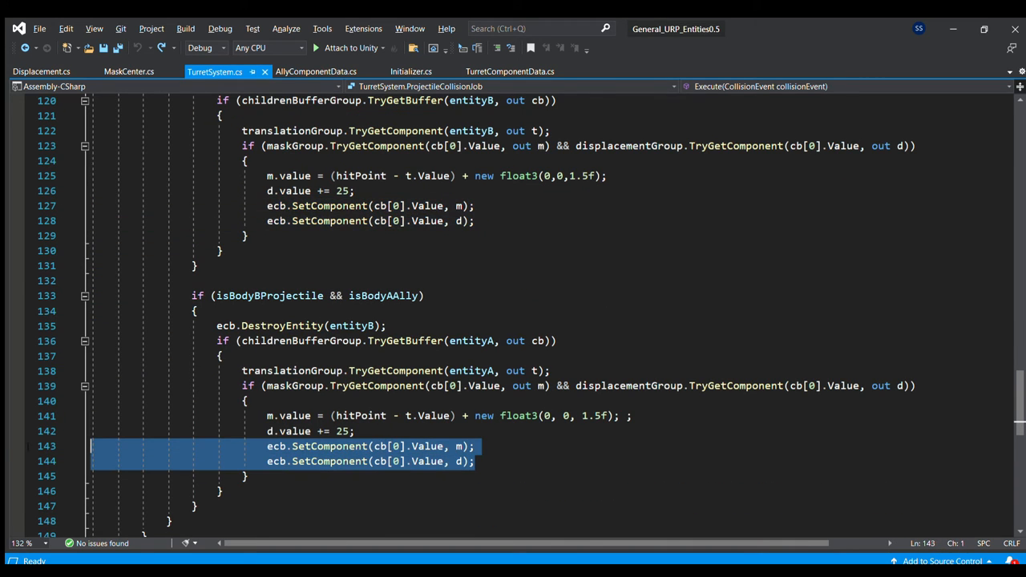
{"action": "key", "text": "Tab"}
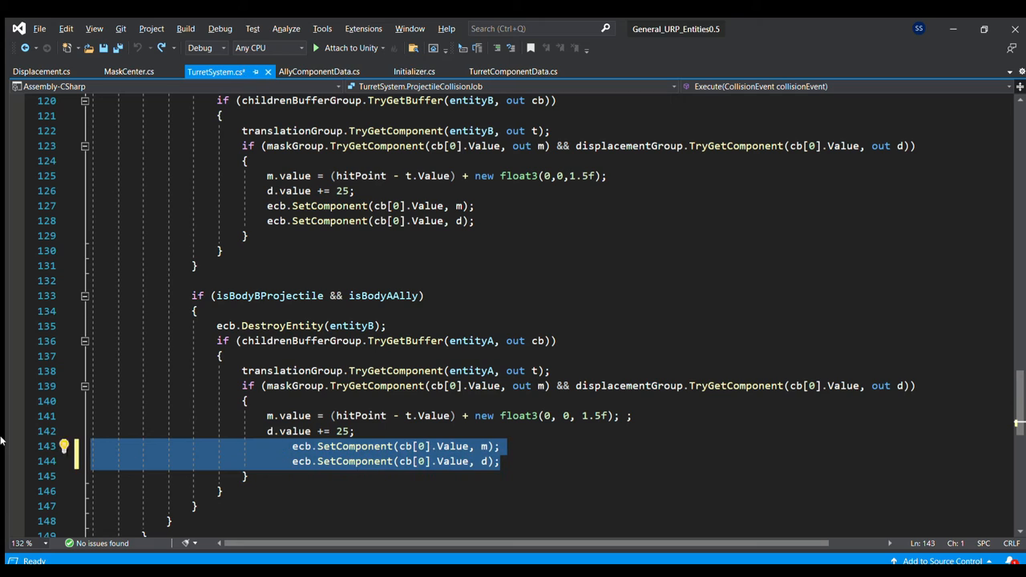
{"action": "key", "text": "ctrl+z"}
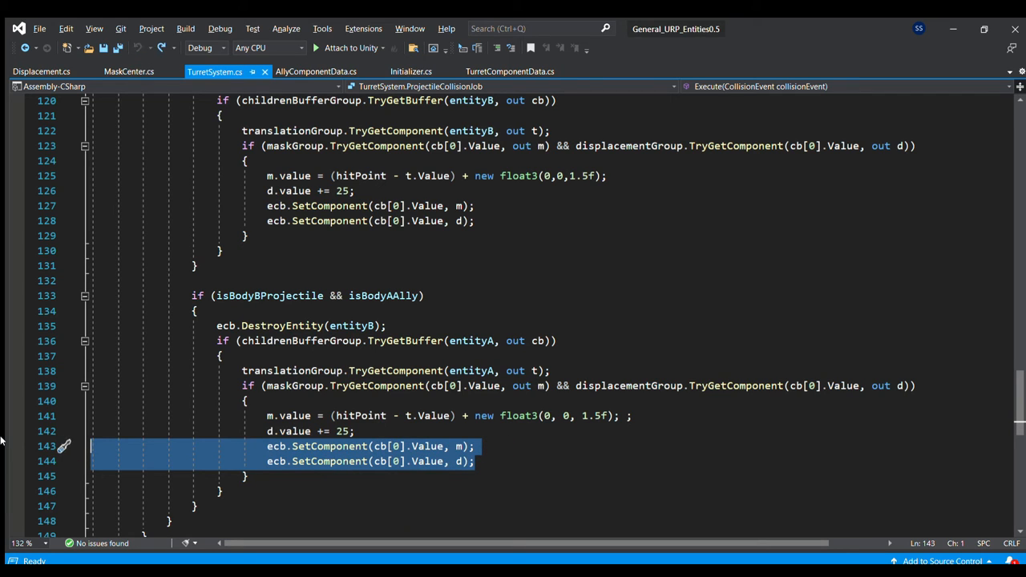
{"action": "key", "text": "ctrl+s"}
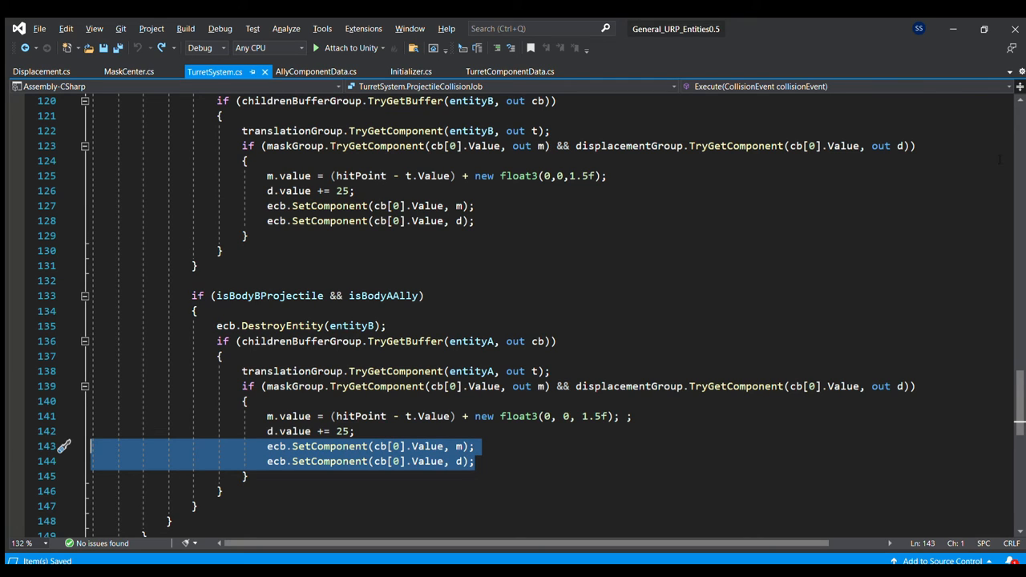
{"action": "key", "text": "End"}
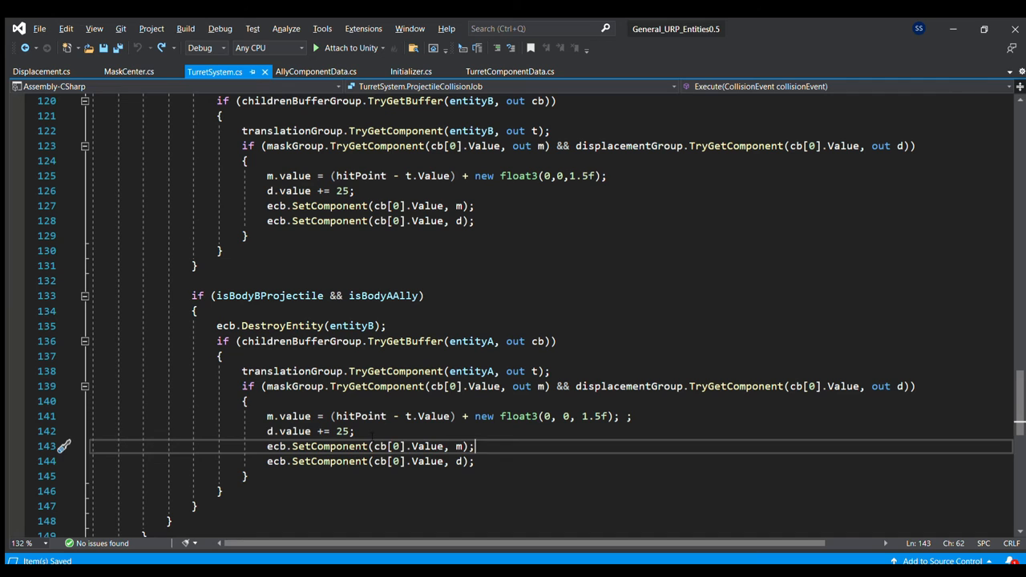
{"action": "left_click_drag", "start_coordinate": [104, 437], "coordinate": [104, 416]}
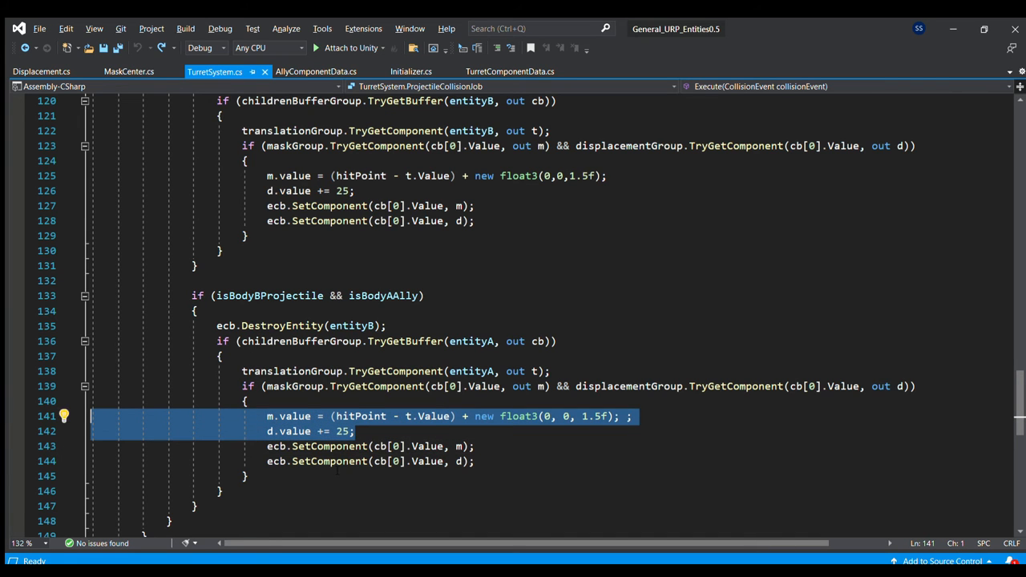
{"action": "scroll", "coordinate": [513, 320], "scroll_direction": "up", "scroll_amount": 2}
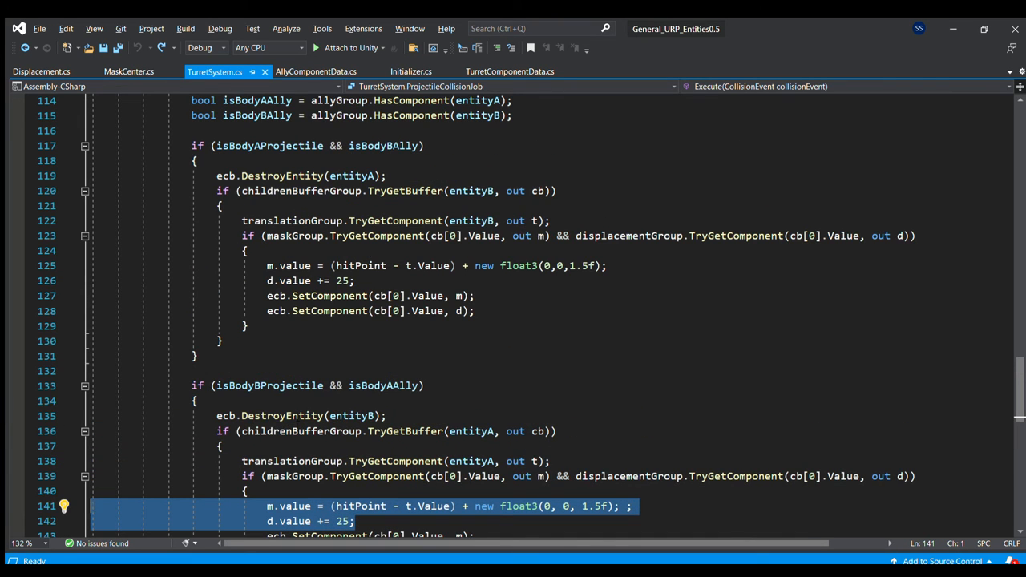
{"action": "scroll", "coordinate": [297, 417], "scroll_direction": "up", "scroll_amount": 1}
{"action": "left_click_drag", "start_coordinate": [91, 332], "coordinate": [91, 310]}
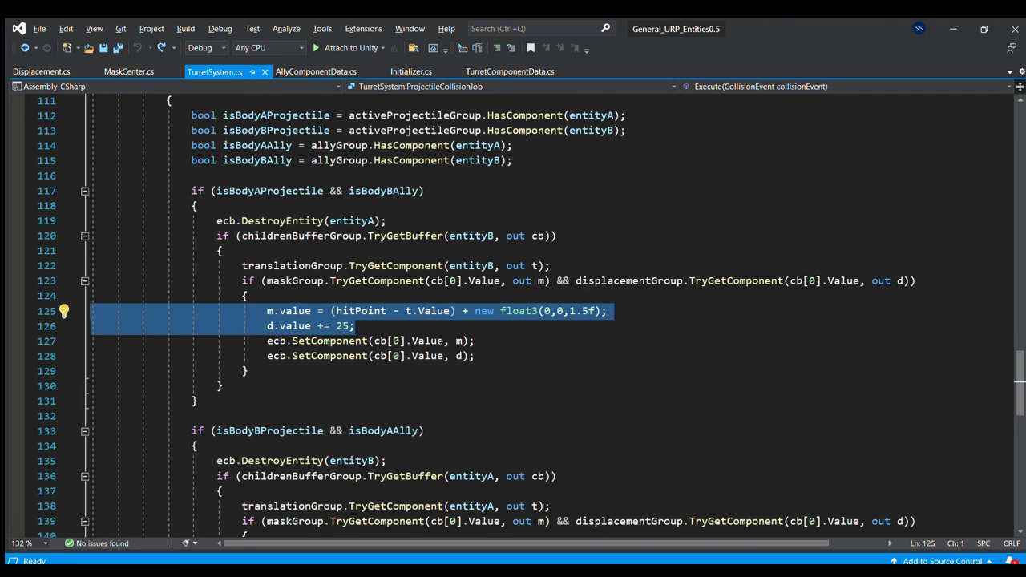
{"action": "scroll", "coordinate": [441, 341], "scroll_direction": "up", "scroll_amount": 1}
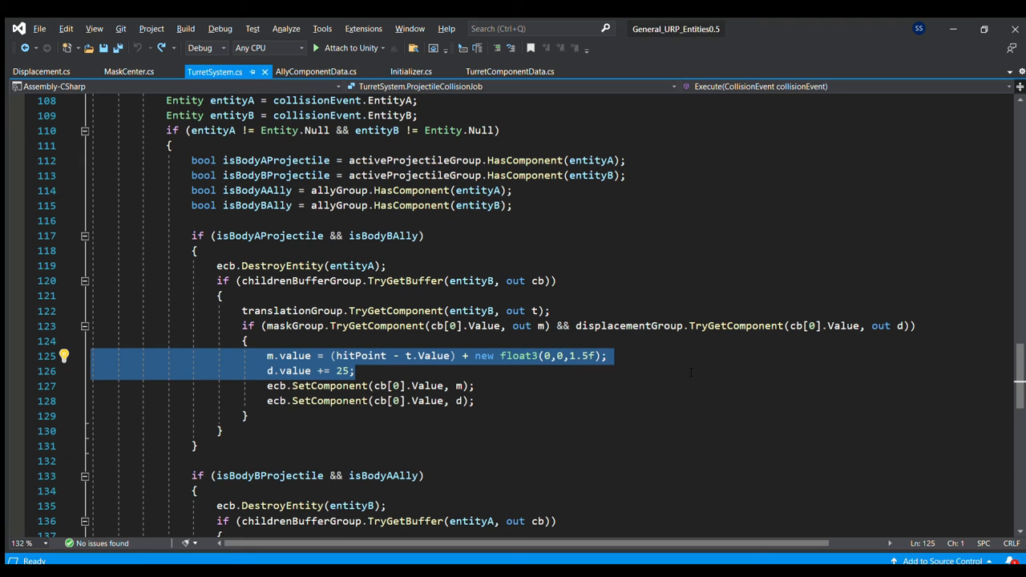
{"action": "scroll", "coordinate": [441, 341], "scroll_direction": "up", "scroll_amount": 1}
{"action": "scroll", "coordinate": [441, 341], "scroll_direction": "up", "scroll_amount": 1}
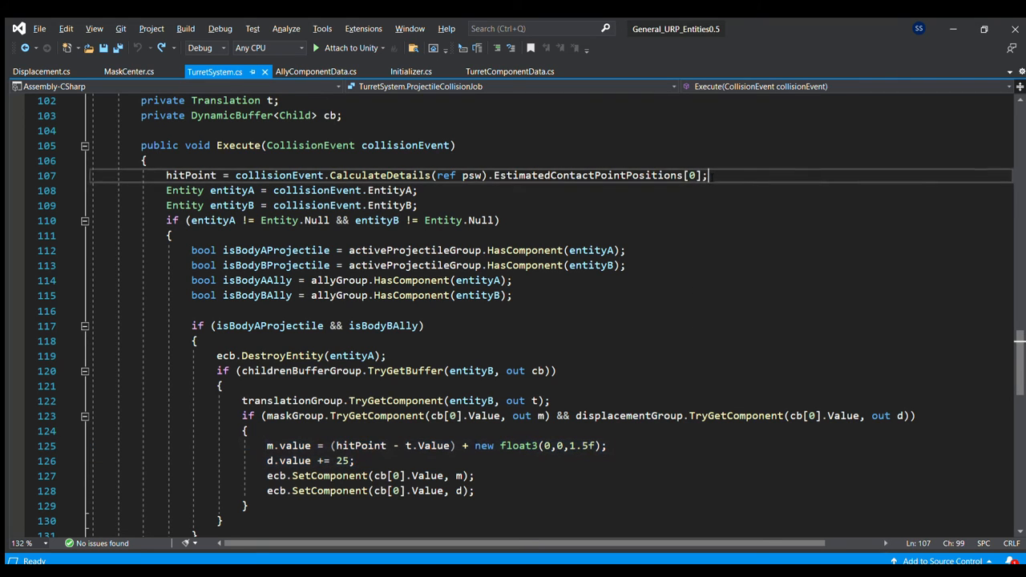
{"action": "left_click_drag", "start_coordinate": [710, 175], "coordinate": [89, 175]}
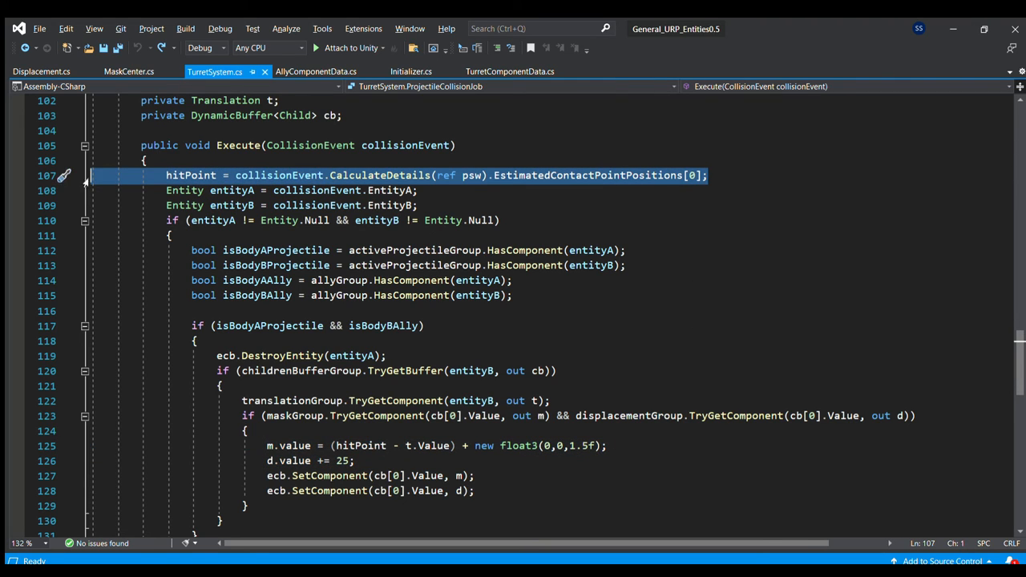
{"action": "scroll", "coordinate": [441, 320], "scroll_direction": "down", "scroll_amount": 1}
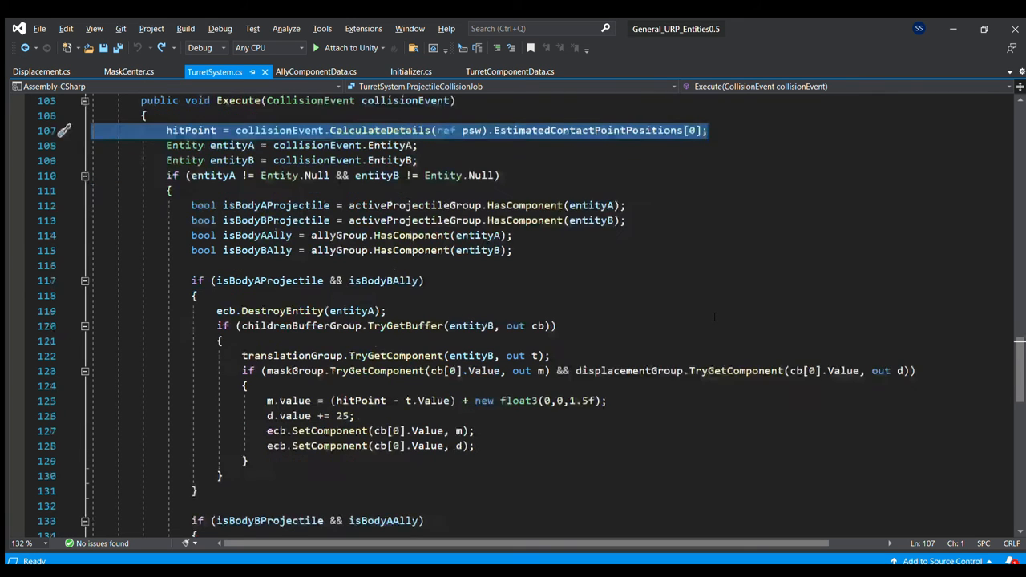
{"action": "scroll", "coordinate": [441, 321], "scroll_direction": "down", "scroll_amount": 2}
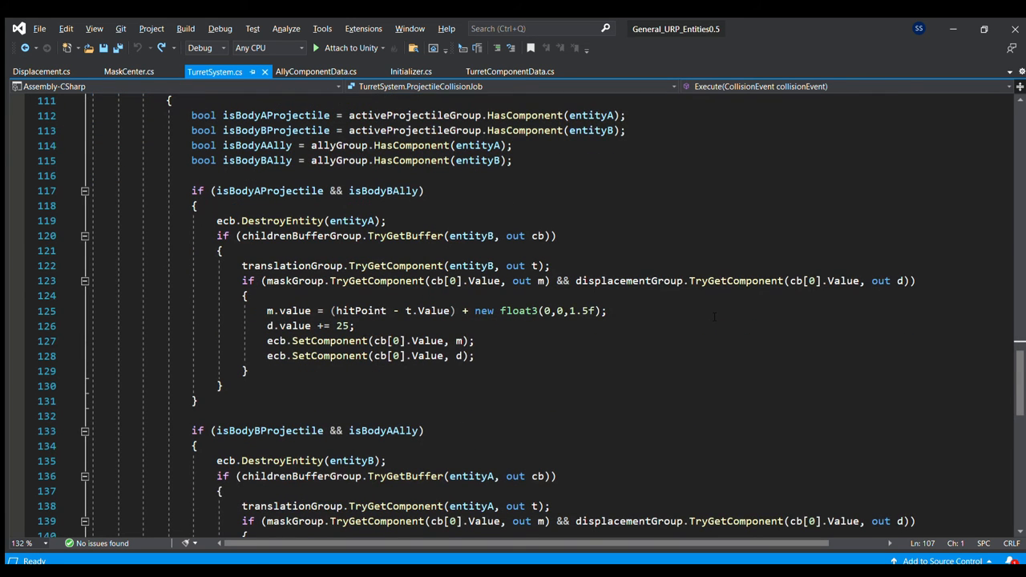
{"action": "scroll", "coordinate": [441, 321], "scroll_direction": "up", "scroll_amount": 1}
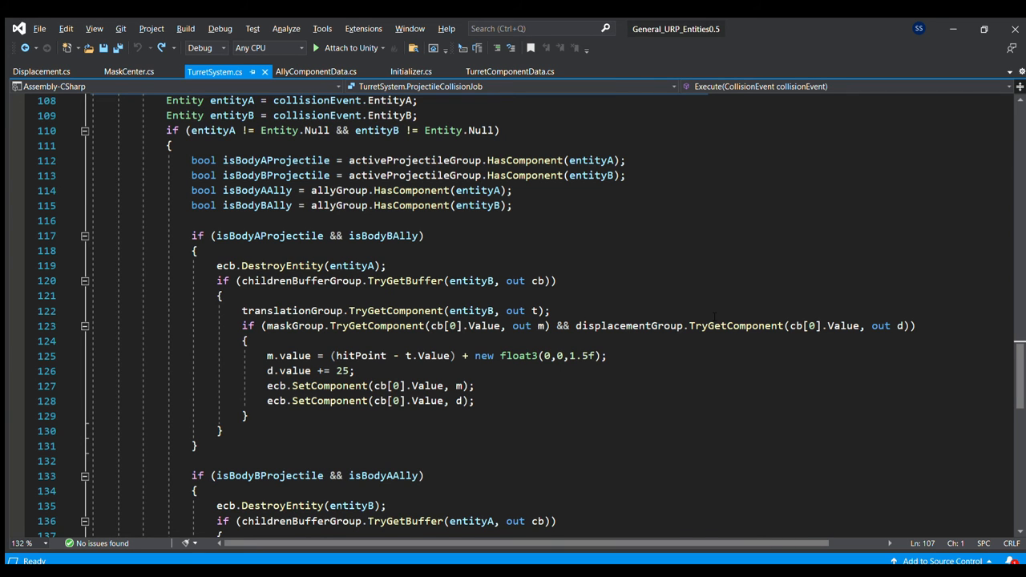
{"action": "scroll", "coordinate": [441, 321], "scroll_direction": "down", "scroll_amount": 1}
{"action": "scroll", "coordinate": [441, 320], "scroll_direction": "down", "scroll_amount": 1}
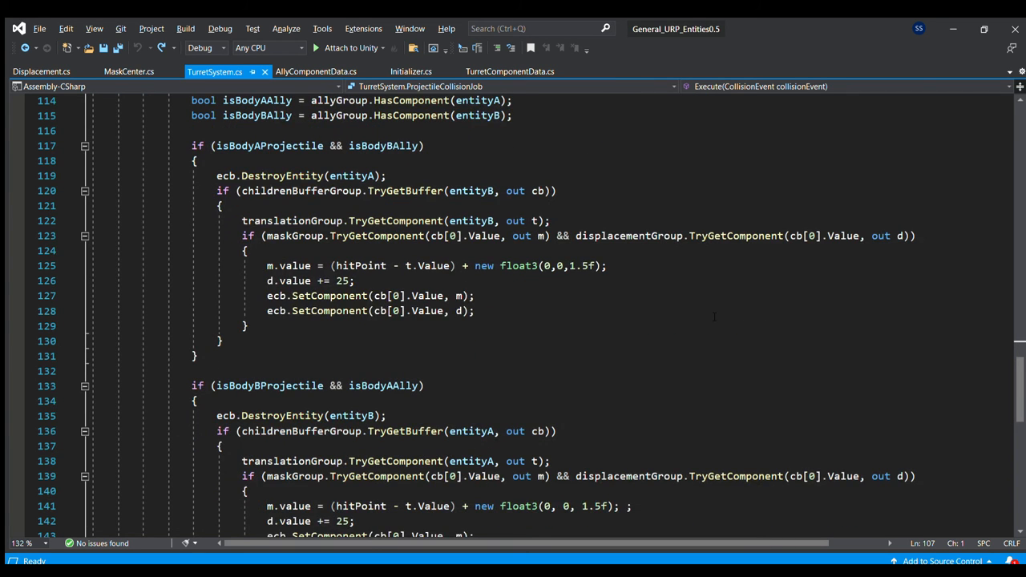
{"action": "scroll", "coordinate": [441, 320], "scroll_direction": "down", "scroll_amount": 1}
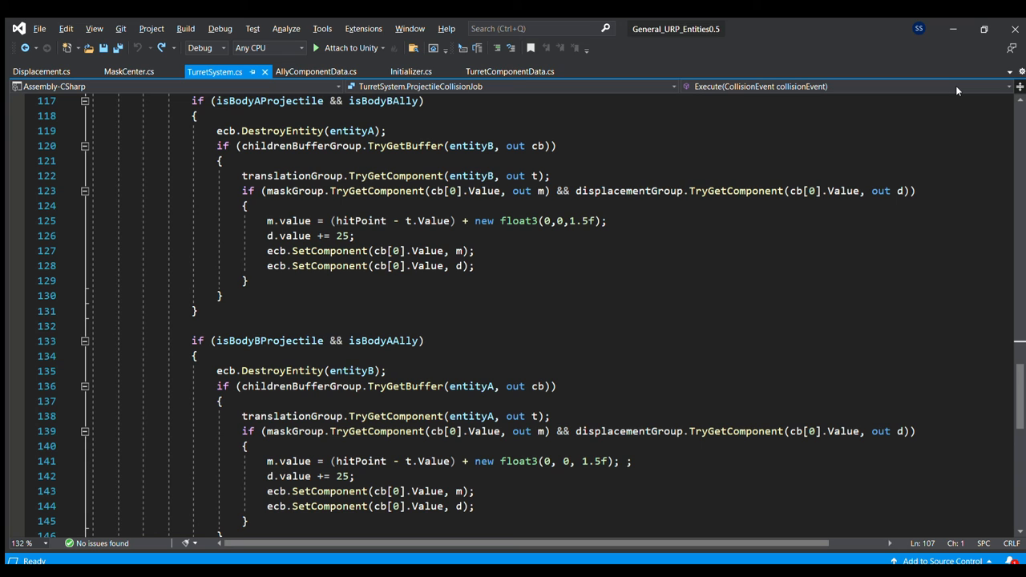
Return to Unity's Scene view and orbit the camera toward the shielded capsule.
{"action": "key", "text": "alt+Tab"}
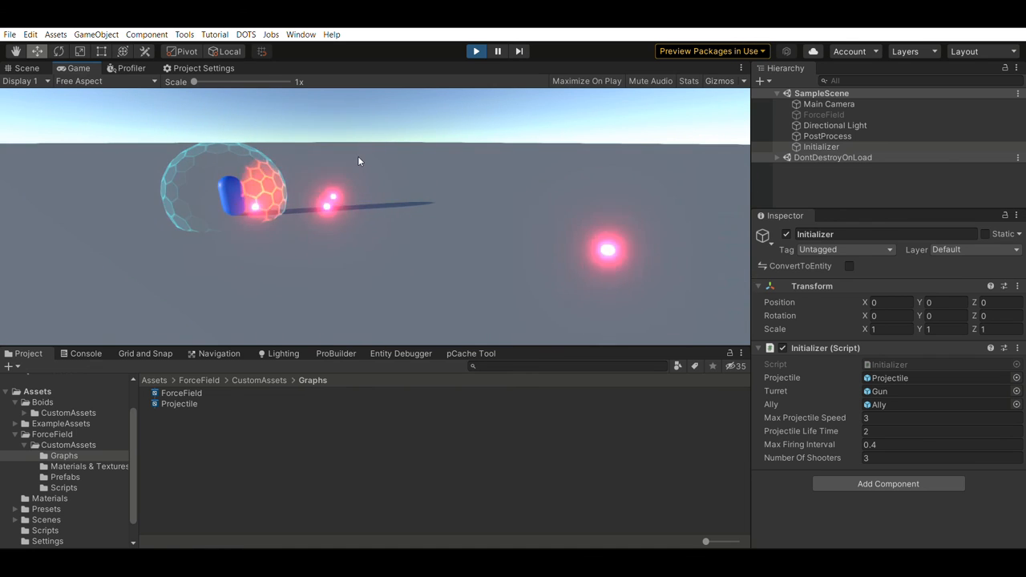
{"action": "left_click", "coordinate": [27, 67]}
{"action": "mouse_move", "coordinate": [376, 240]}
{"action": "right_mouse_down"}
{"action": "mouse_move", "coordinate": [383, 225]}
{"action": "mouse_move", "coordinate": [48, 245]}
{"action": "right_mouse_up"}
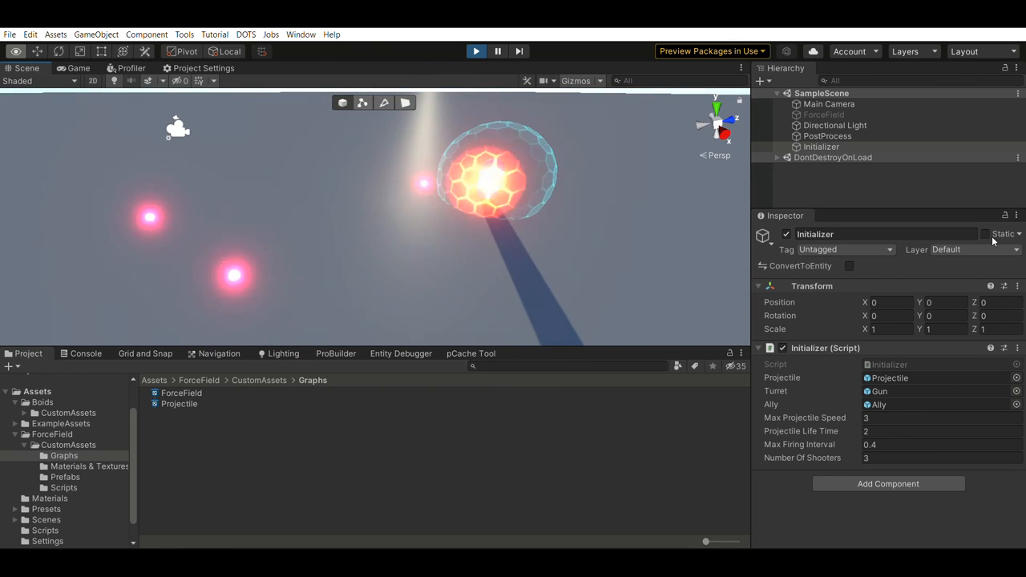
{"action": "right_click_drag", "start_coordinate": [48, 245], "coordinate": [8, 245]}
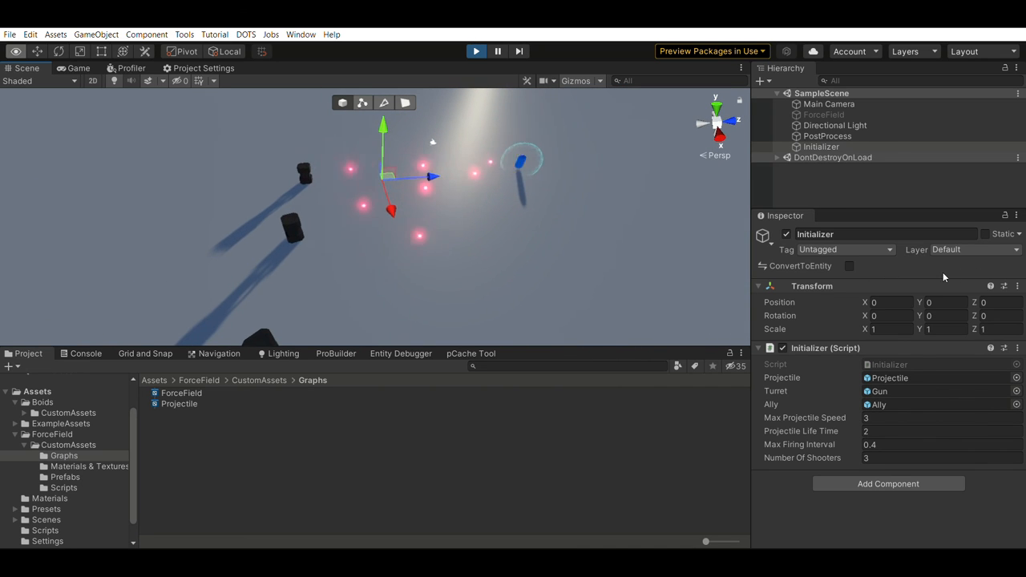
Orbit around the turrets to watch the shield impact glow, then deselect Initializer.
{"action": "left_click_drag", "start_coordinate": [561, 264], "coordinate": [660, 324], "text": "alt"}
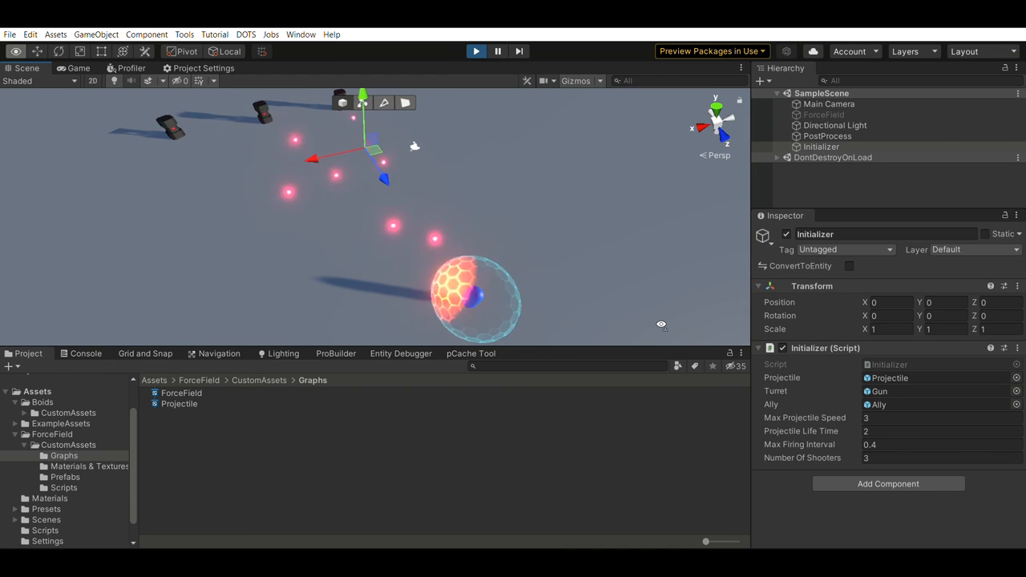
{"action": "left_click_drag", "start_coordinate": [661, 323], "coordinate": [813, 291], "text": "alt"}
{"action": "left_click_drag", "start_coordinate": [561, 240], "coordinate": [130, 223], "text": "alt"}
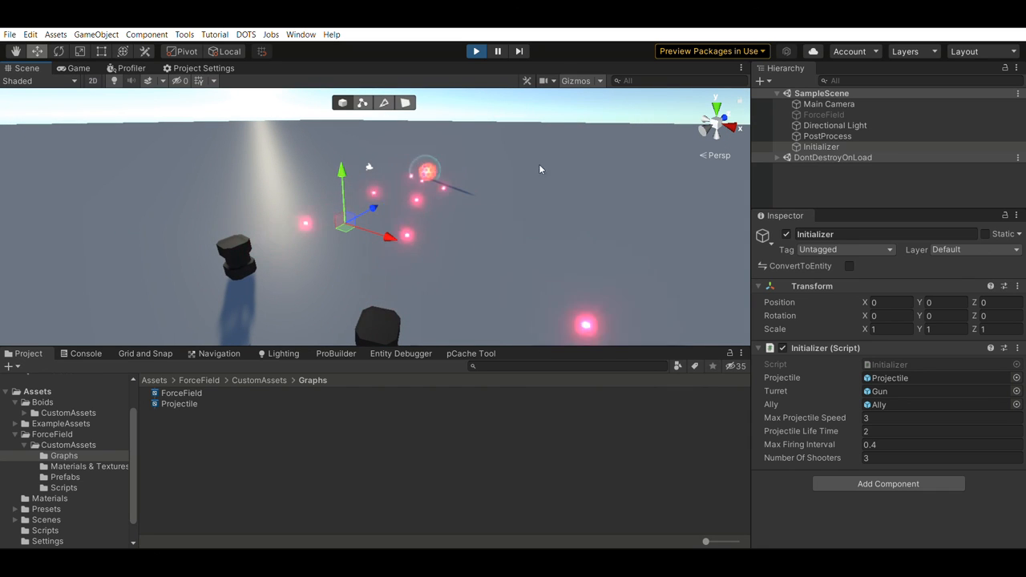
{"action": "left_click", "coordinate": [561, 144]}
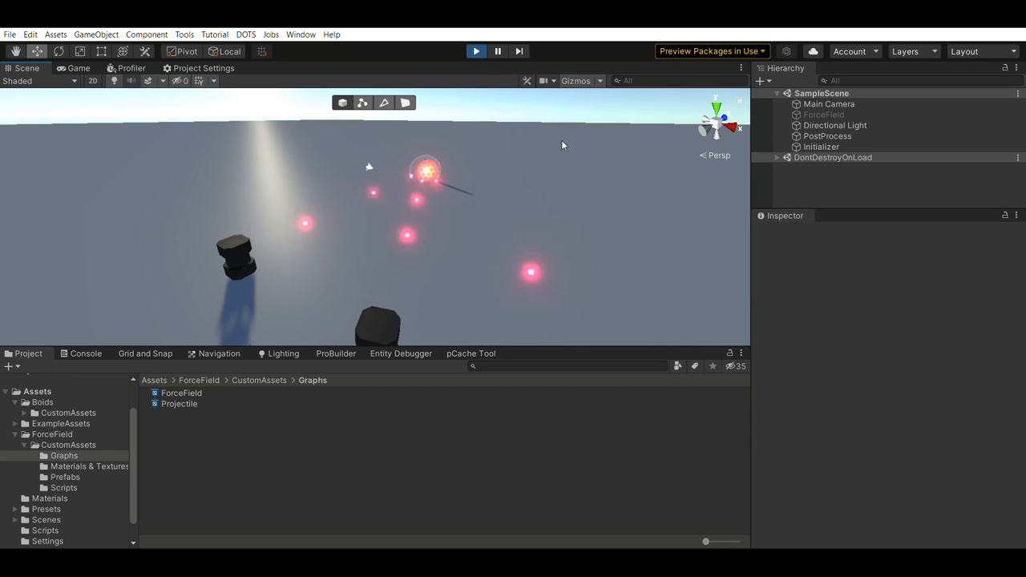